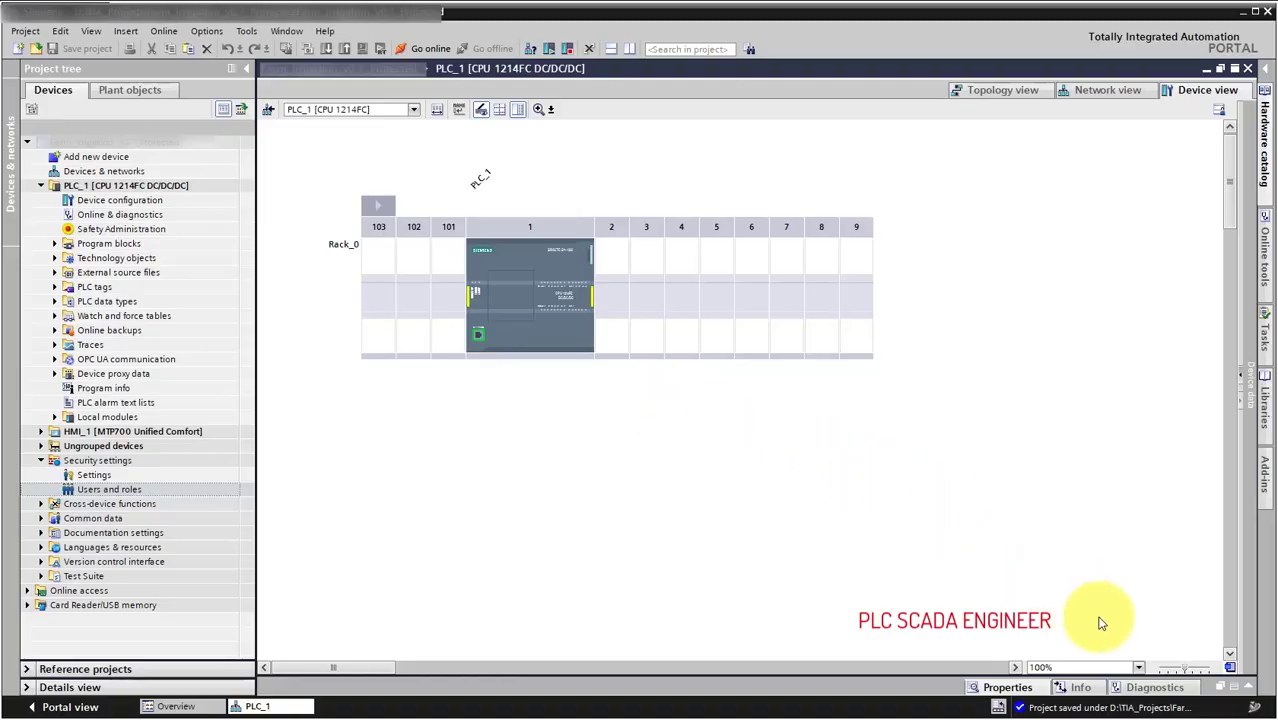
# Show the Protection & Security properties of the PLC_1 CPU 1214FC DC/DC/DC.
pyautogui.click(1247, 695)
pyautogui.click(491, 268)
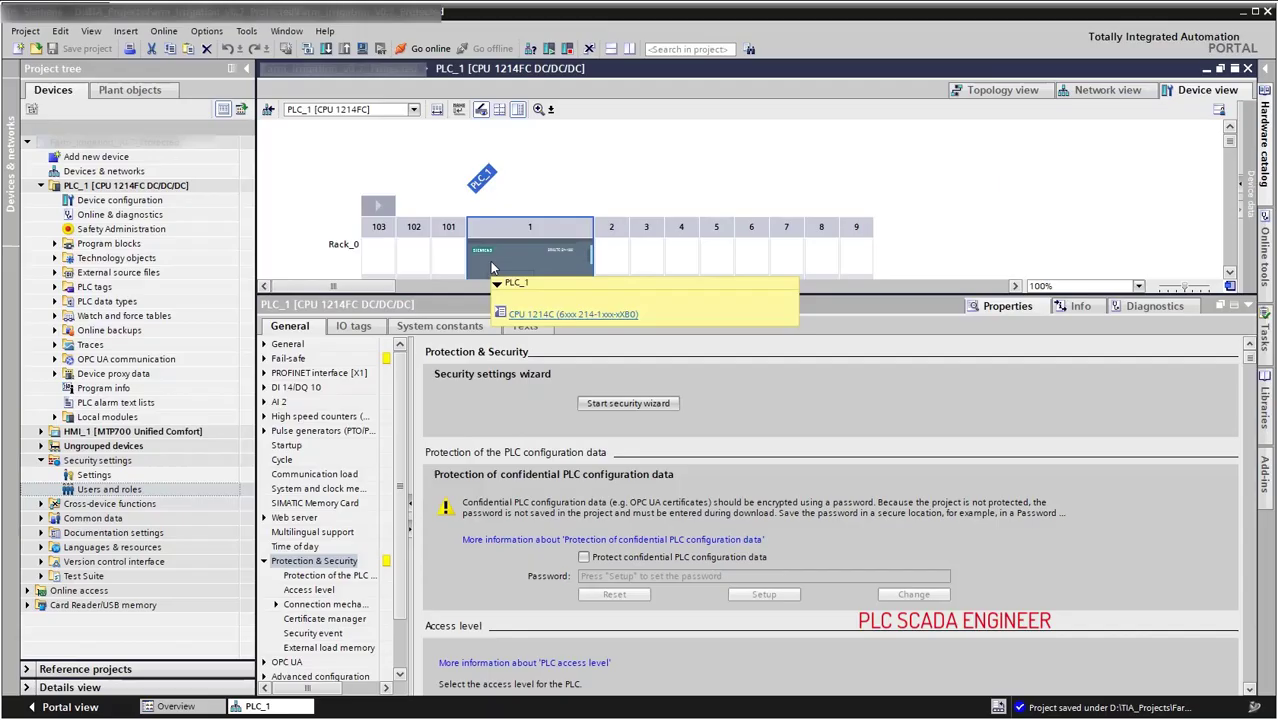
pyautogui.click(628, 404)
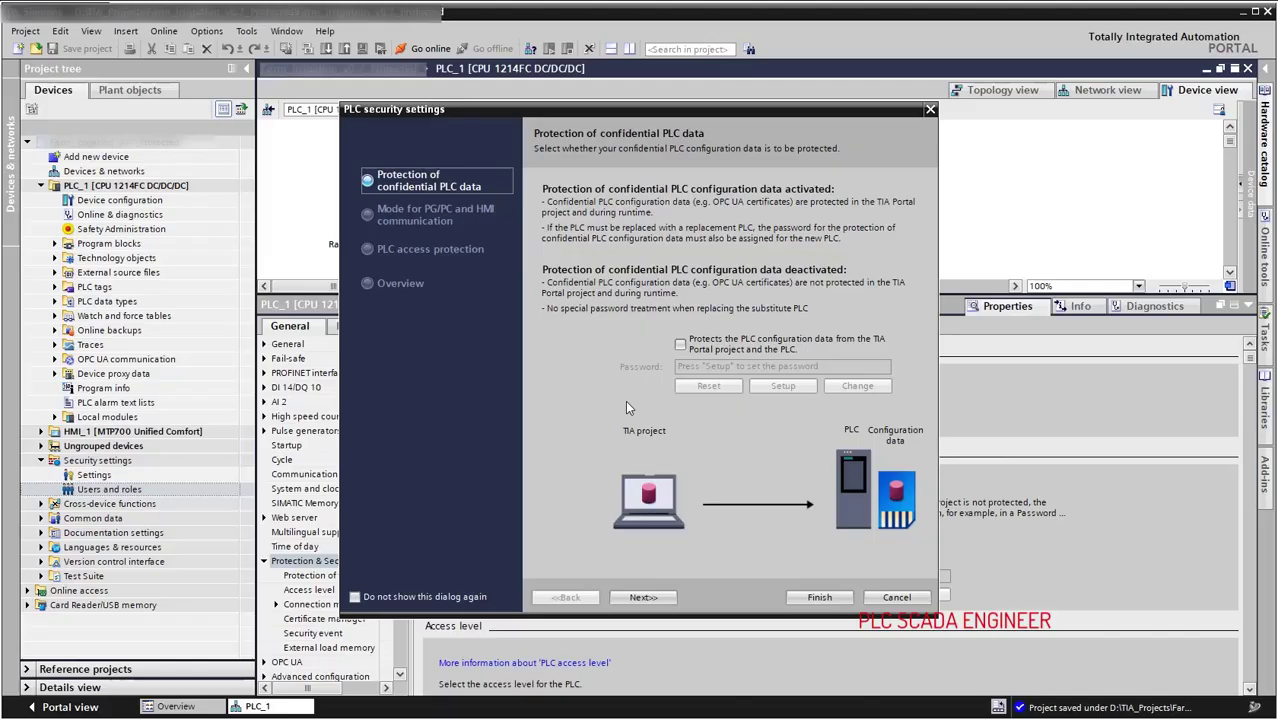
pyautogui.click(929, 111)
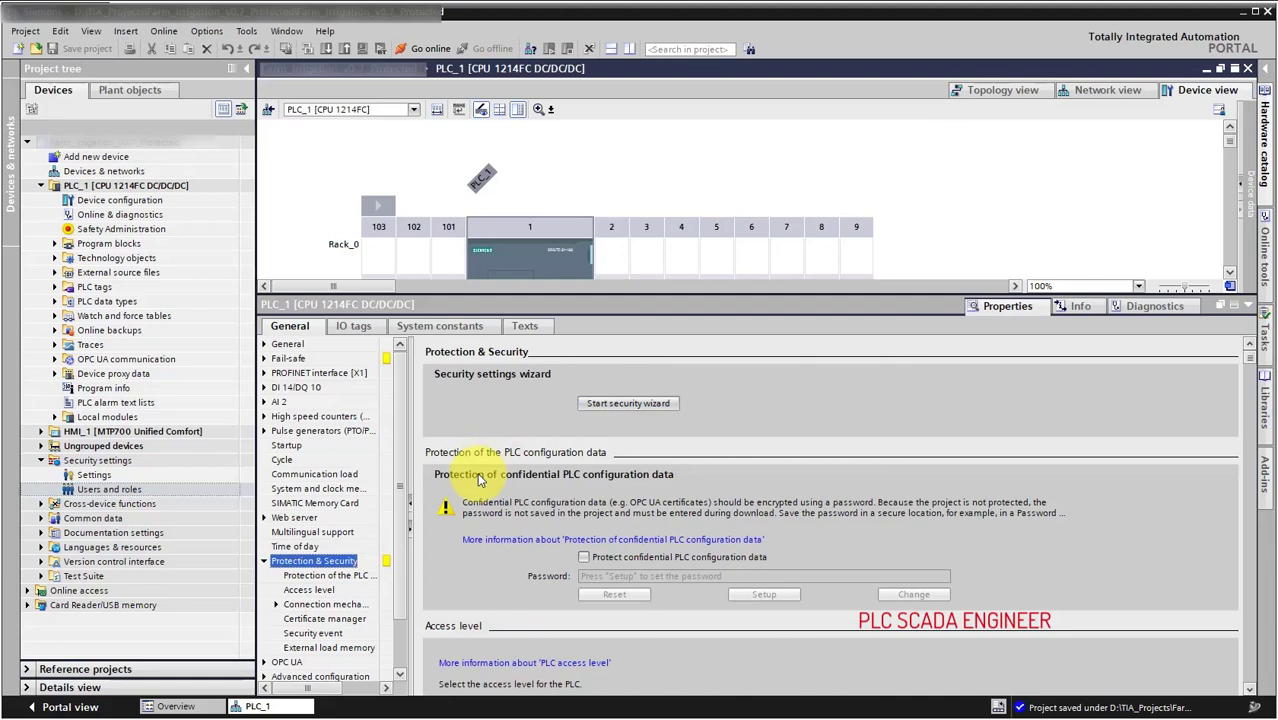
# Enable Protect confidential PLC configuration data and set a confirmed password for it.
pyautogui.click(340, 576)
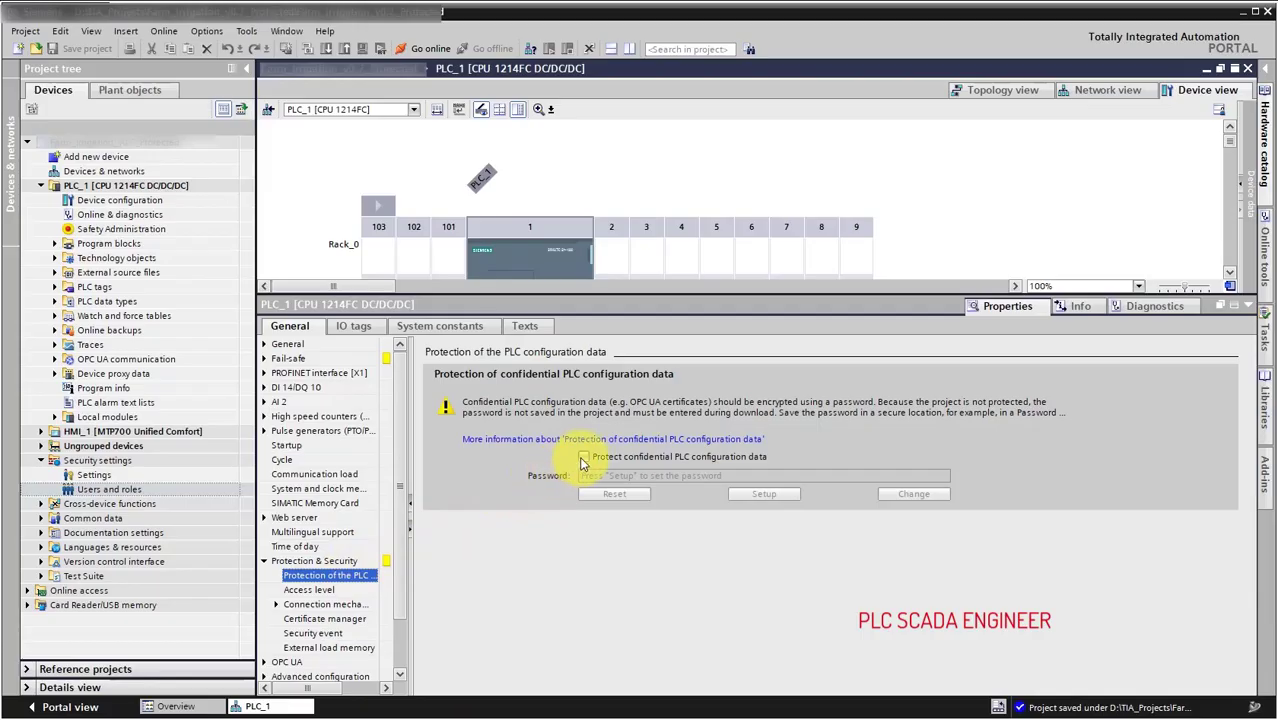
pyautogui.click(584, 458)
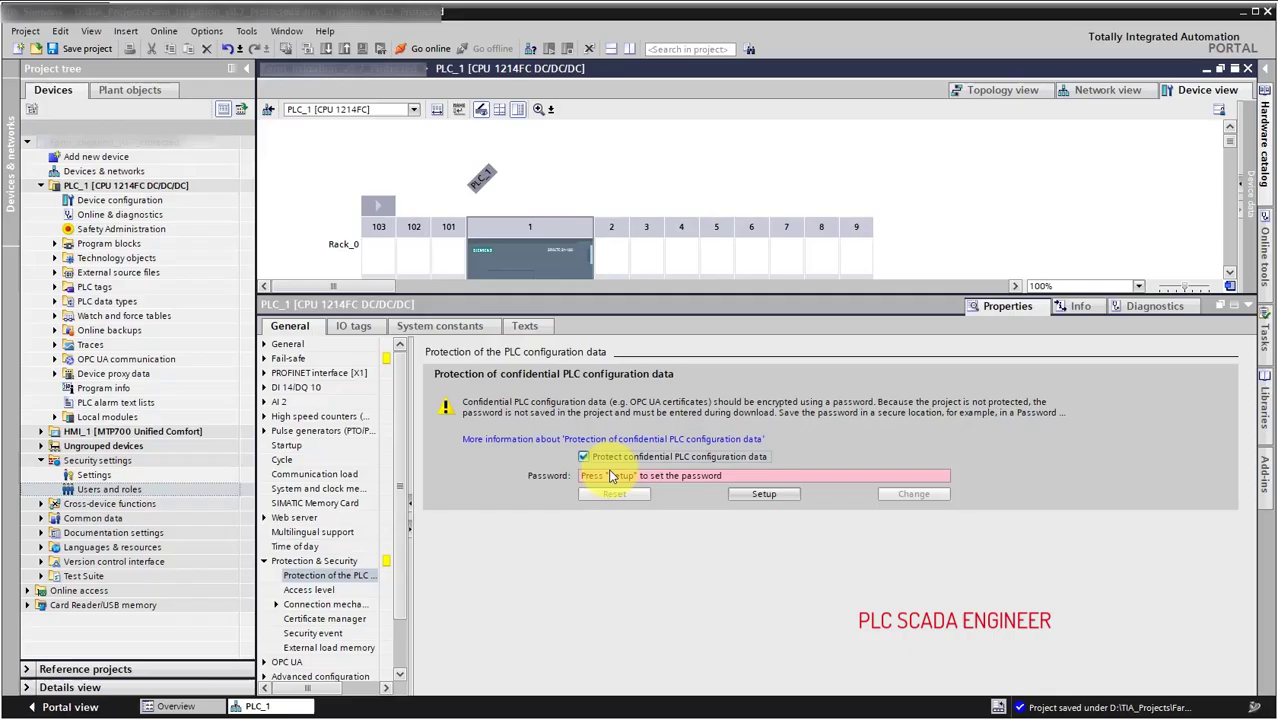
pyautogui.click(731, 493)
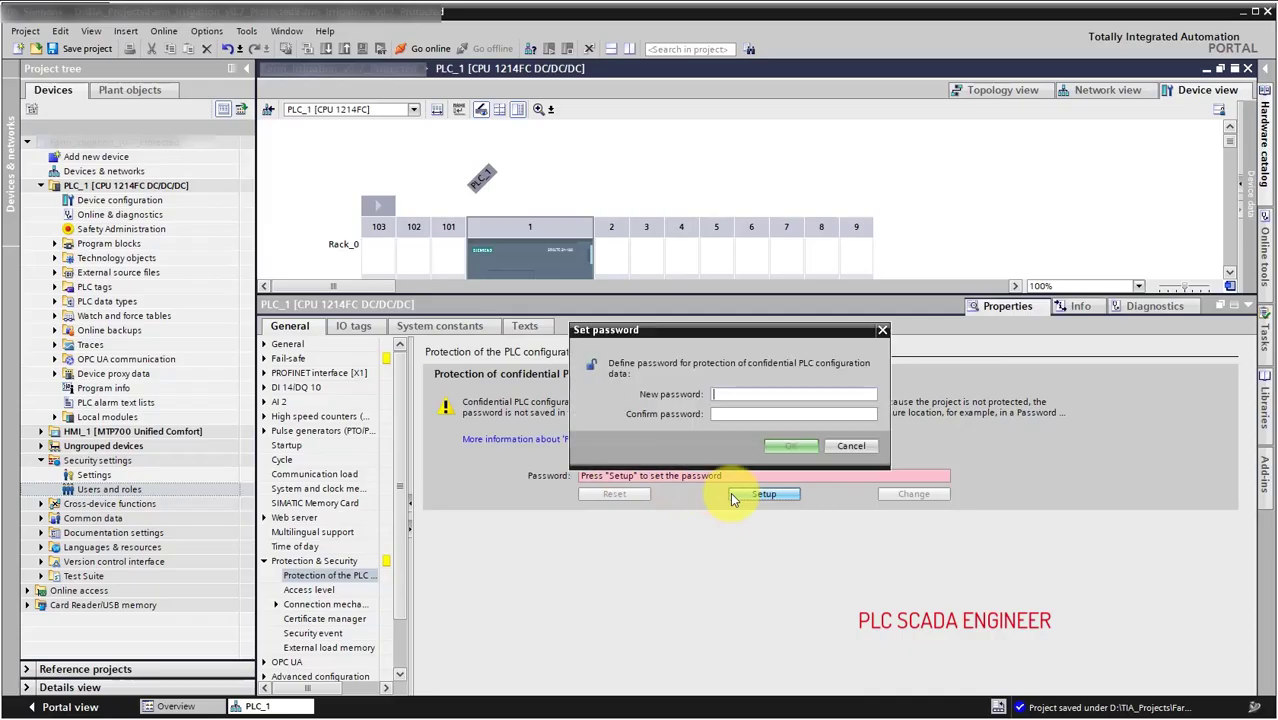
pyautogui.click(738, 393)
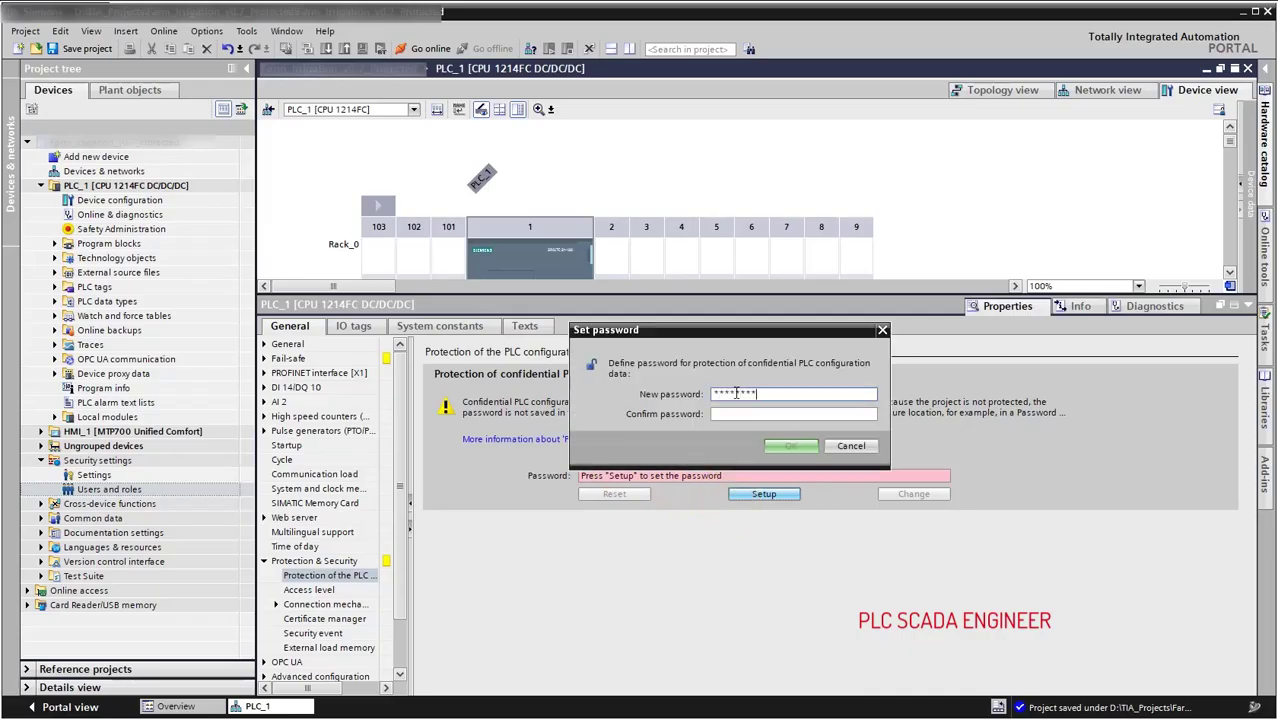
pyautogui.press('Tab')
pyautogui.click(789, 446)
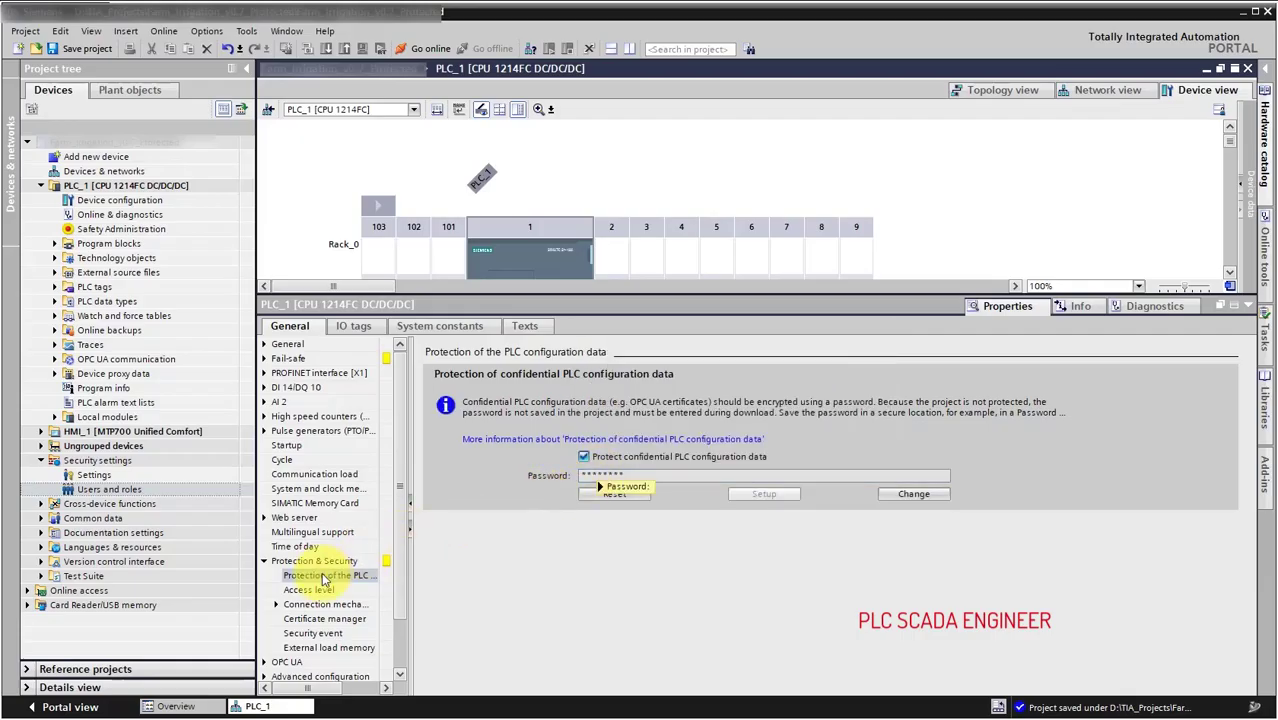
# Restrict PLC_1's connection mechanisms to secure PG/PC and HMI communication only.
pyautogui.click(308, 605)
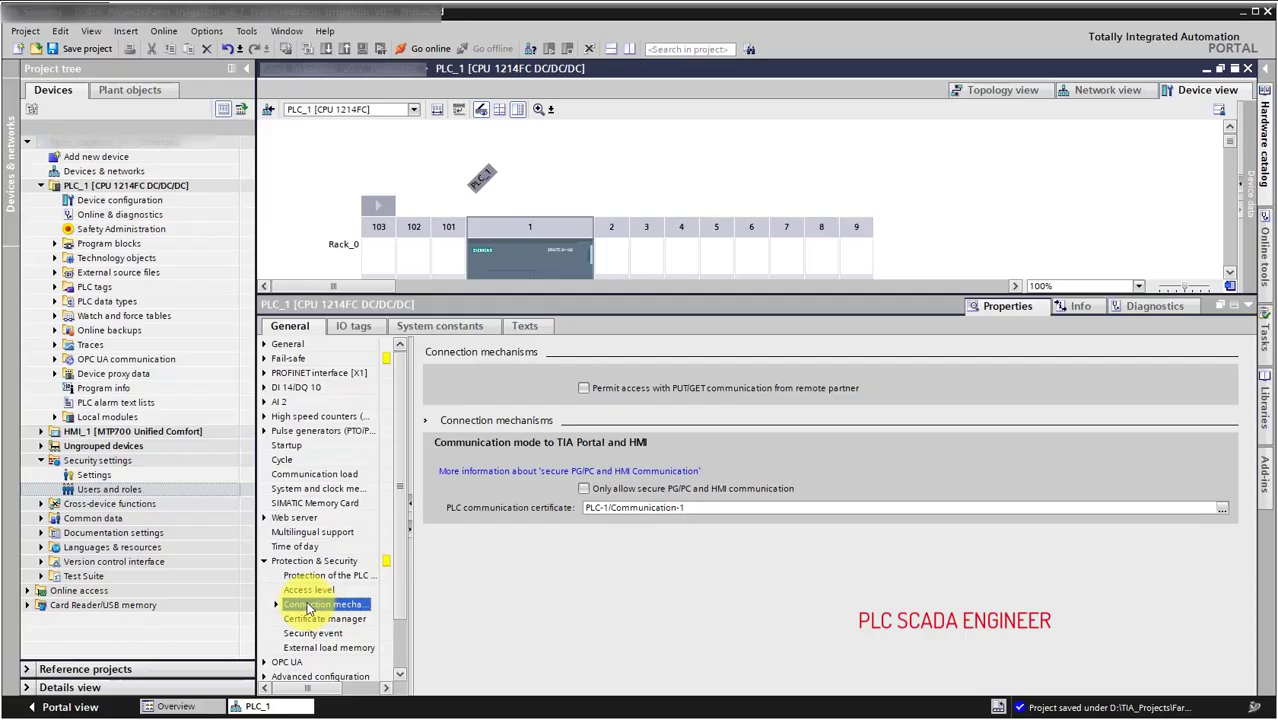
pyautogui.moveTo(591, 510)
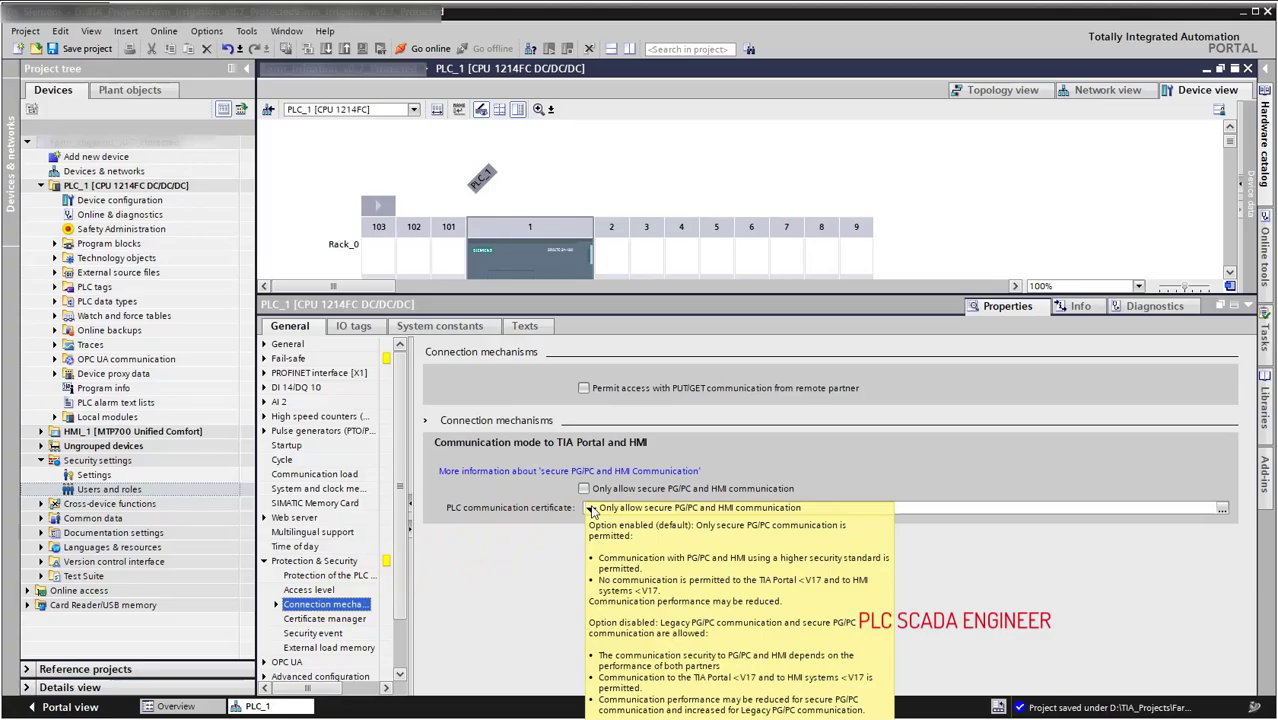
pyautogui.click(591, 510)
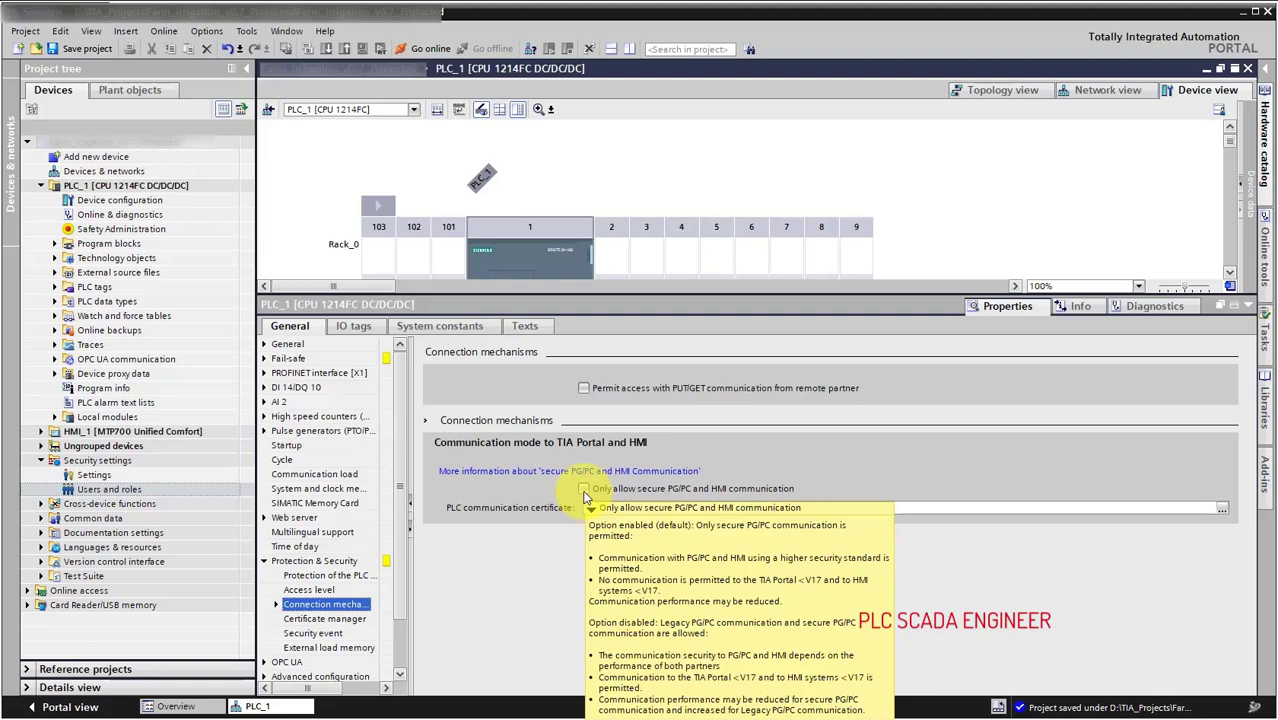
pyautogui.click(584, 490)
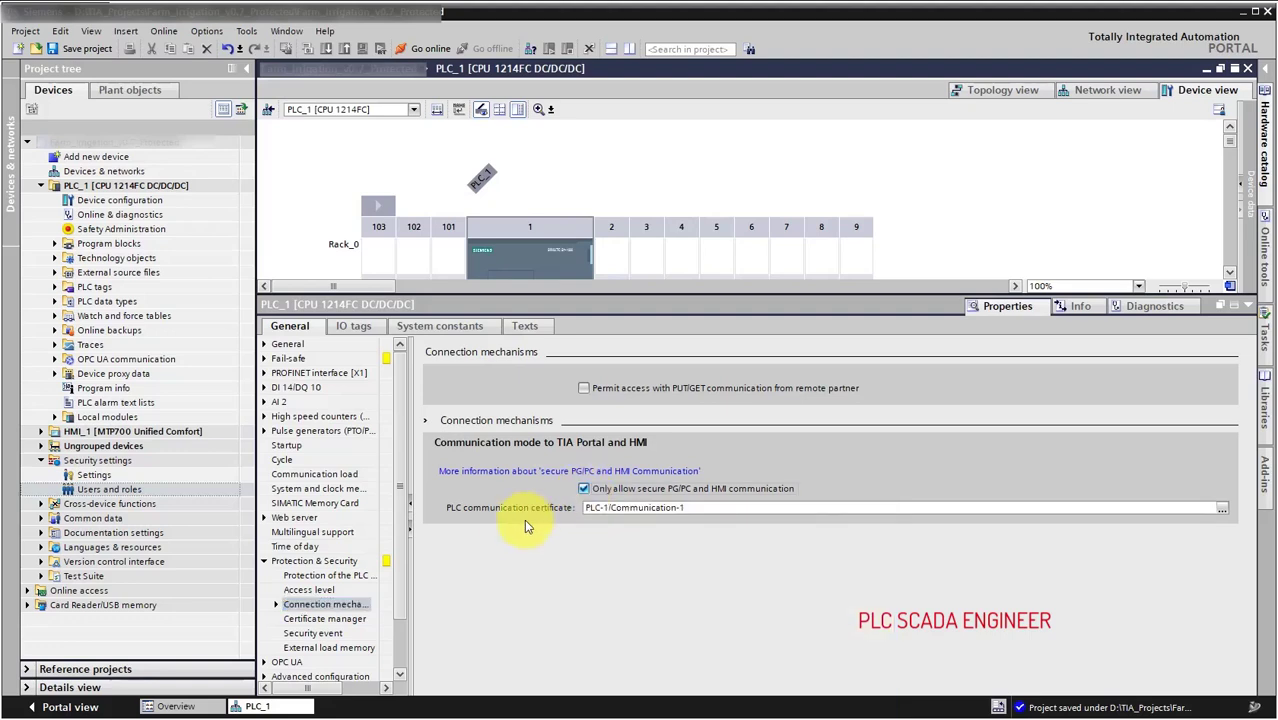
# Try Full, Read and HMI access levels, ending on No access (complete protection).
pyautogui.click(340, 602)
pyautogui.click(343, 591)
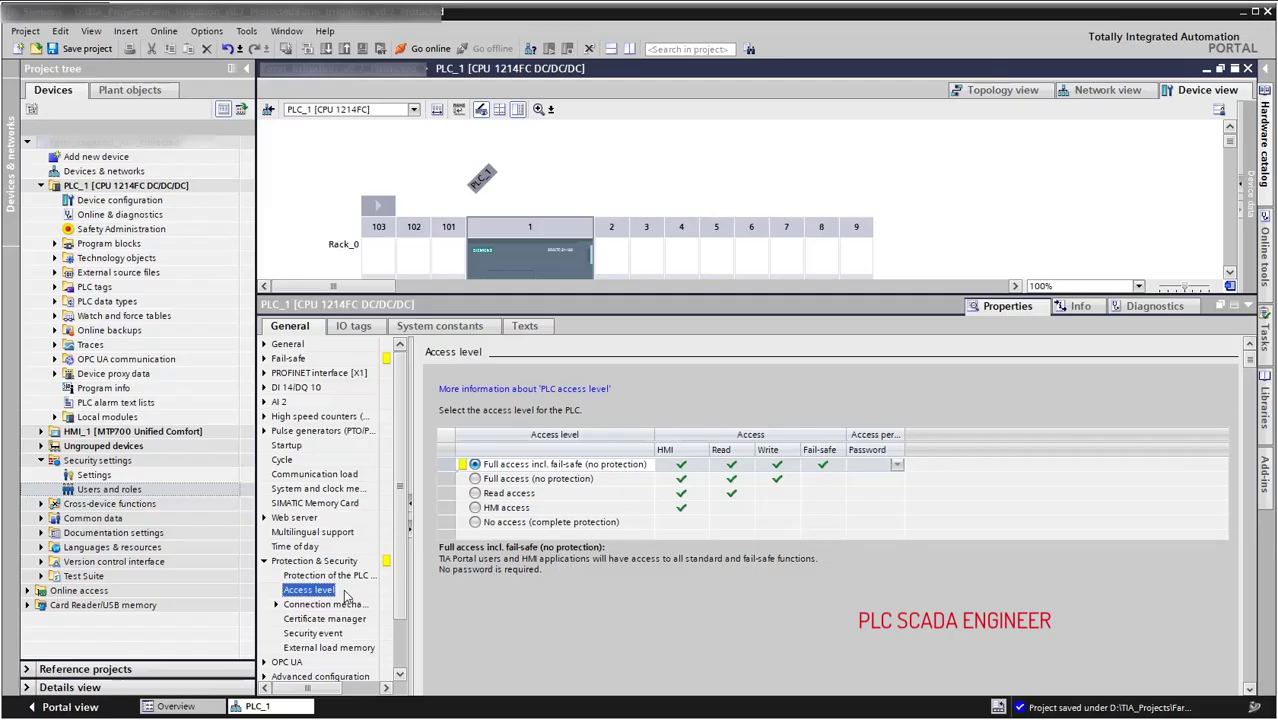
pyautogui.click(475, 480)
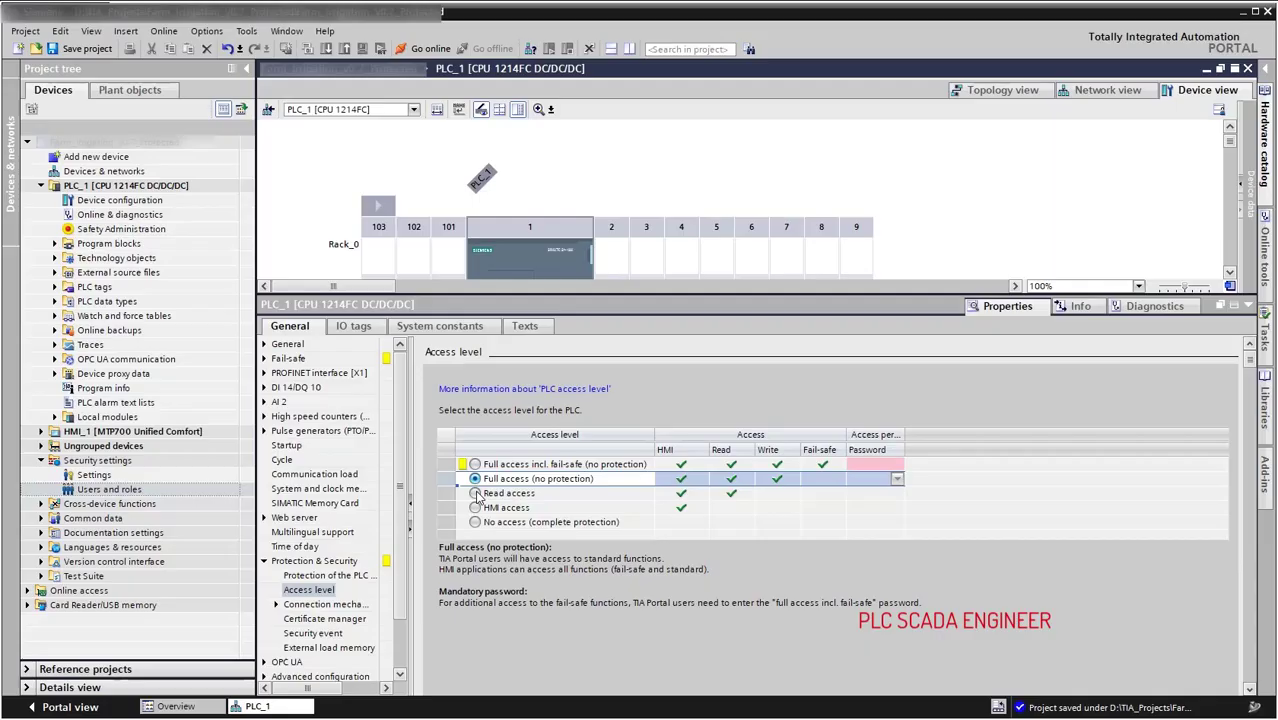
pyautogui.click(476, 494)
pyautogui.click(476, 494)
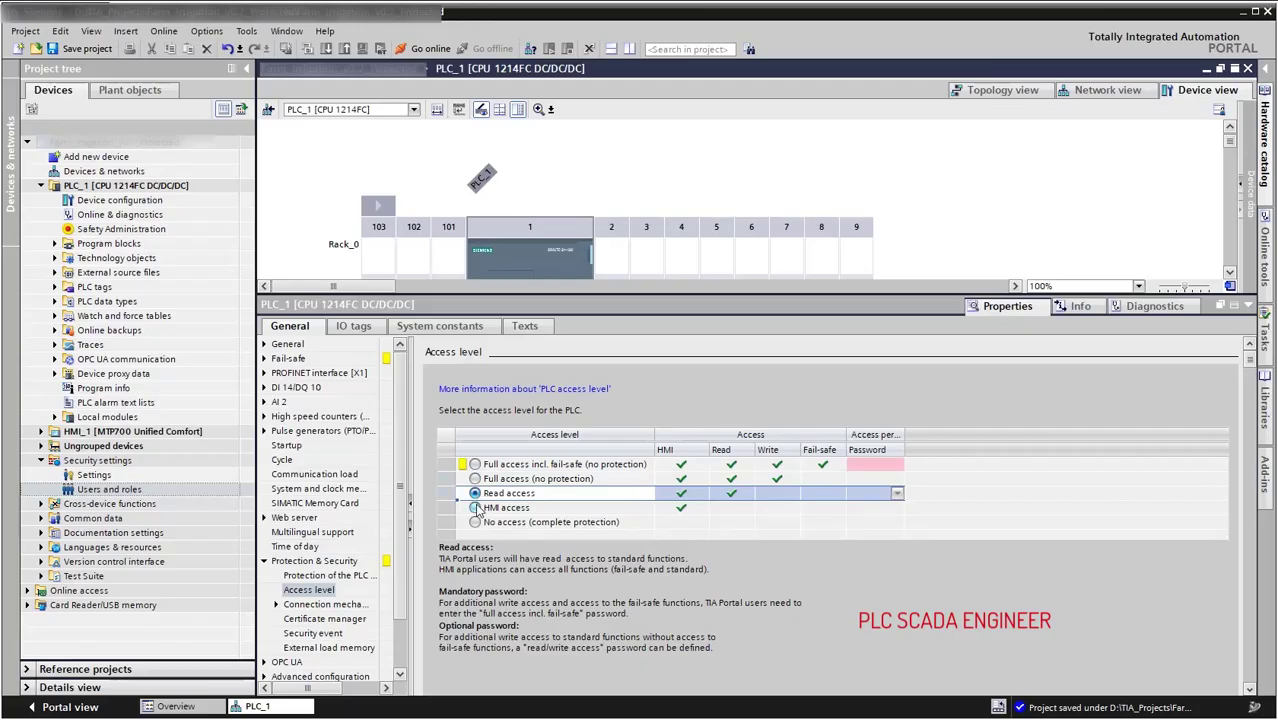
pyautogui.click(476, 508)
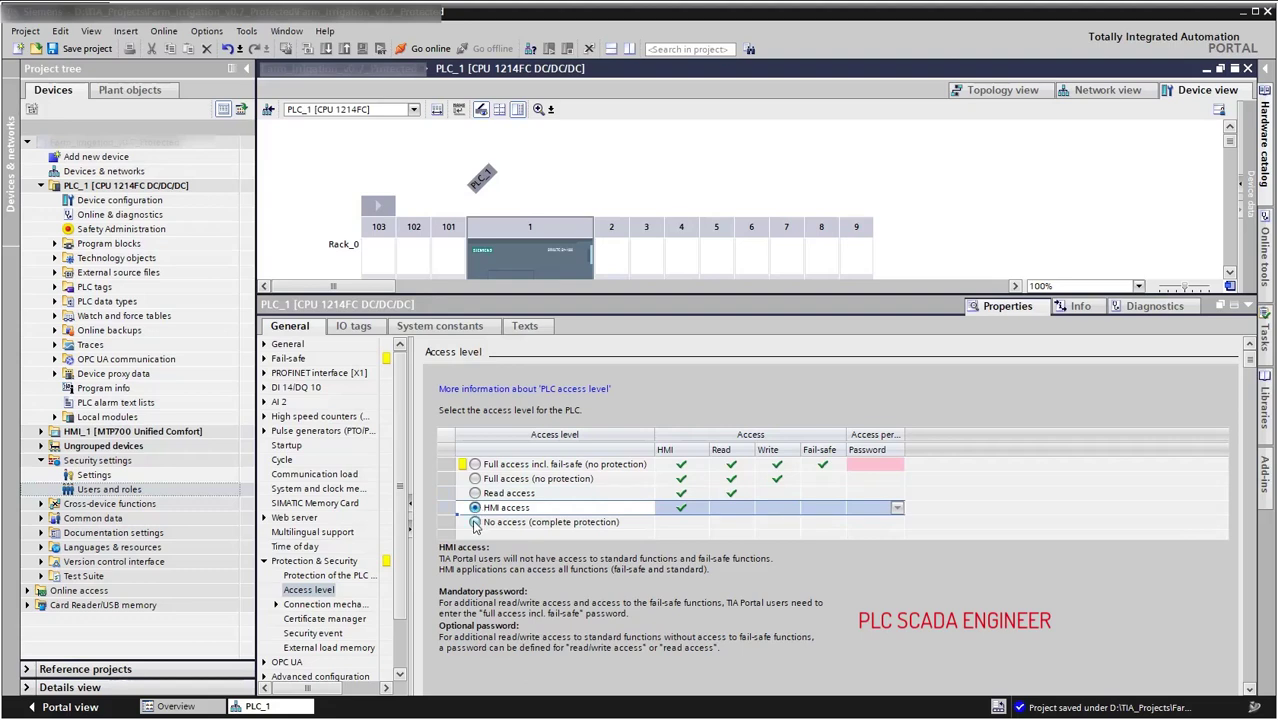
pyautogui.click(476, 523)
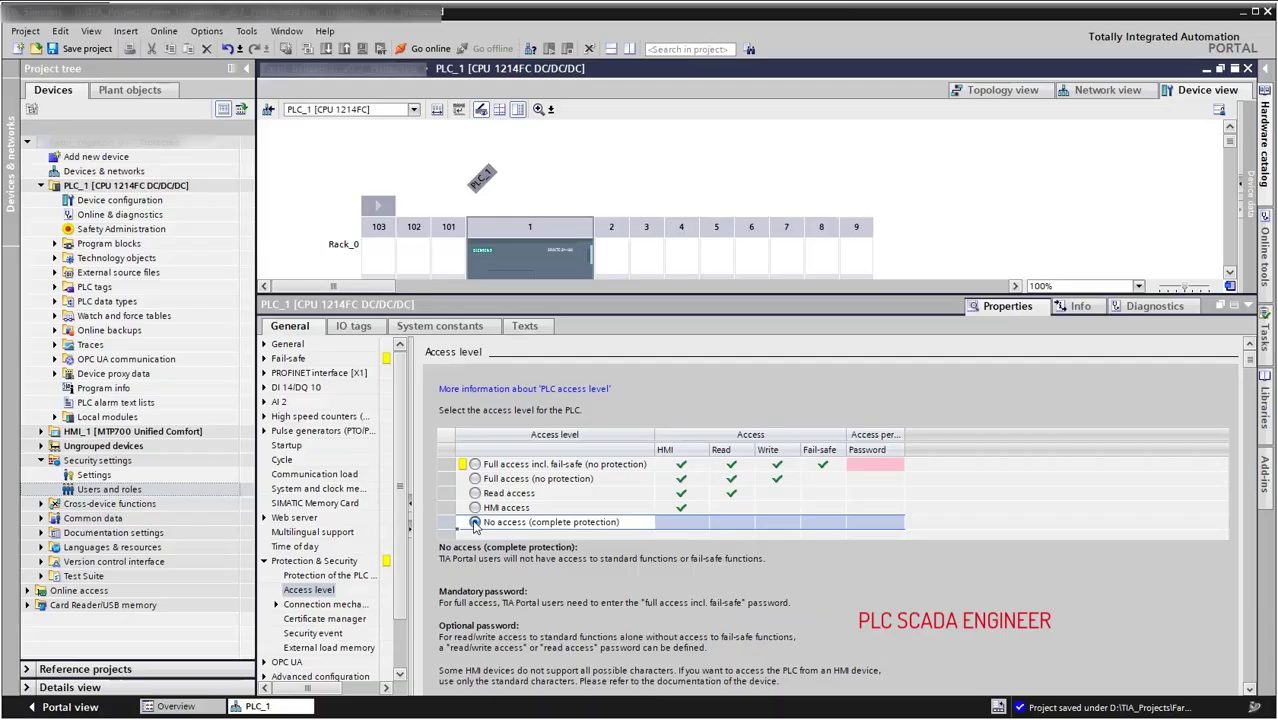
pyautogui.click(476, 524)
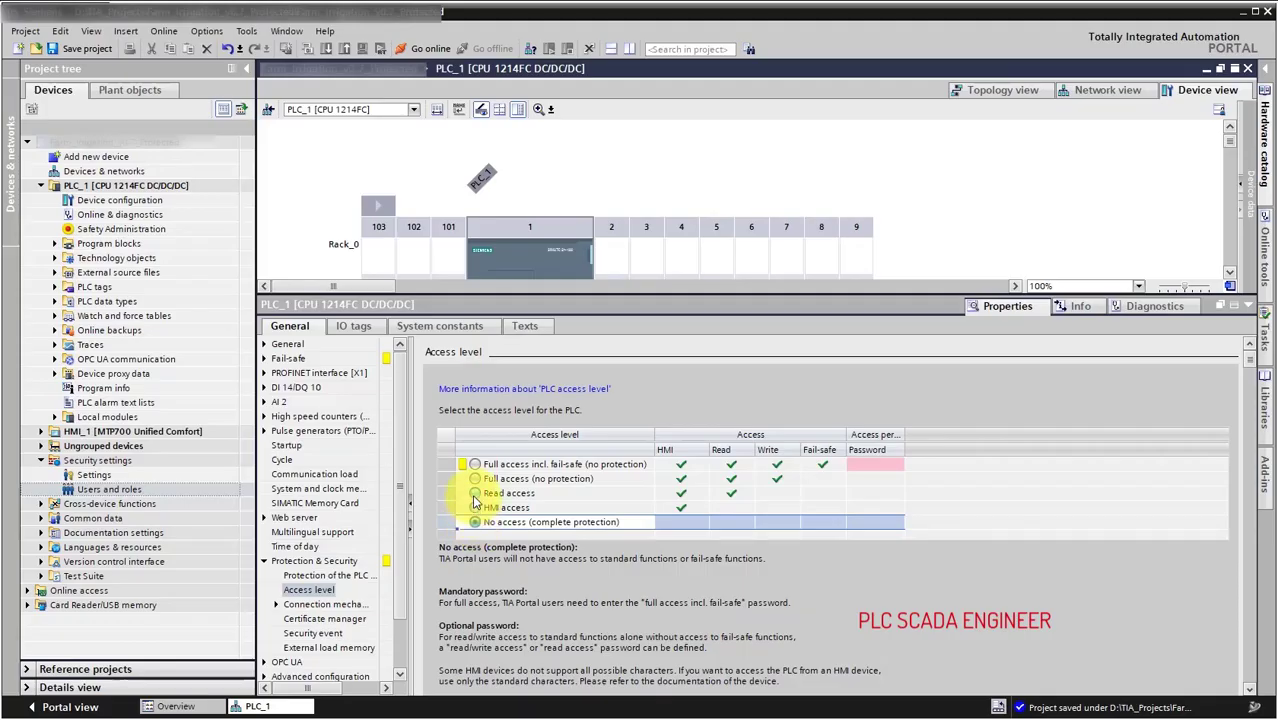
# Select Read access and enter a password for Full access incl. fail-safe.
pyautogui.click(475, 494)
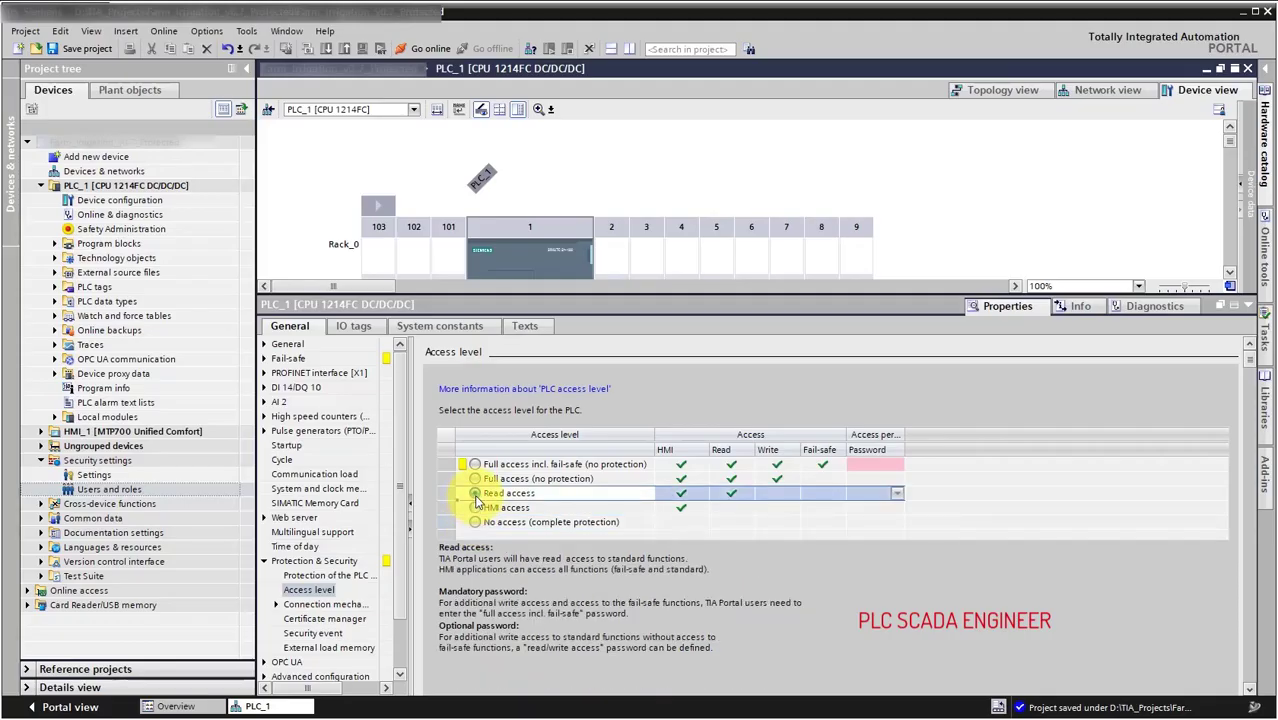
pyautogui.click(857, 470)
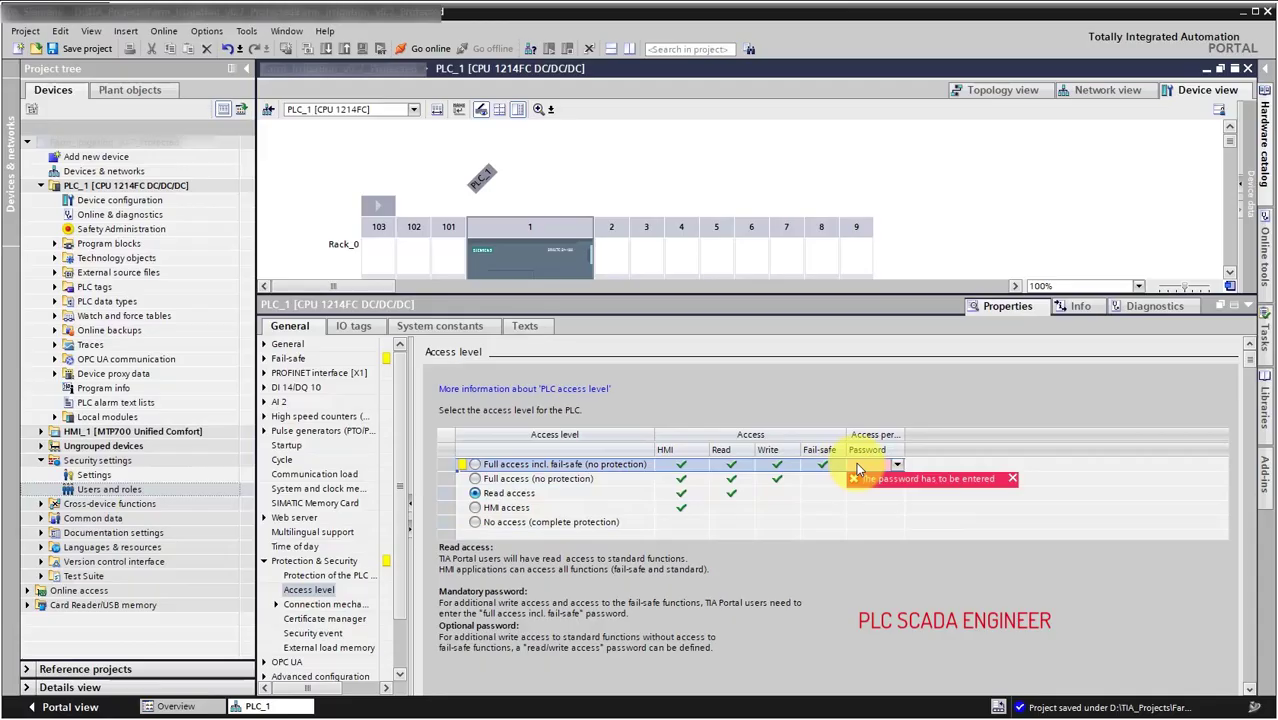
pyautogui.click(857, 467)
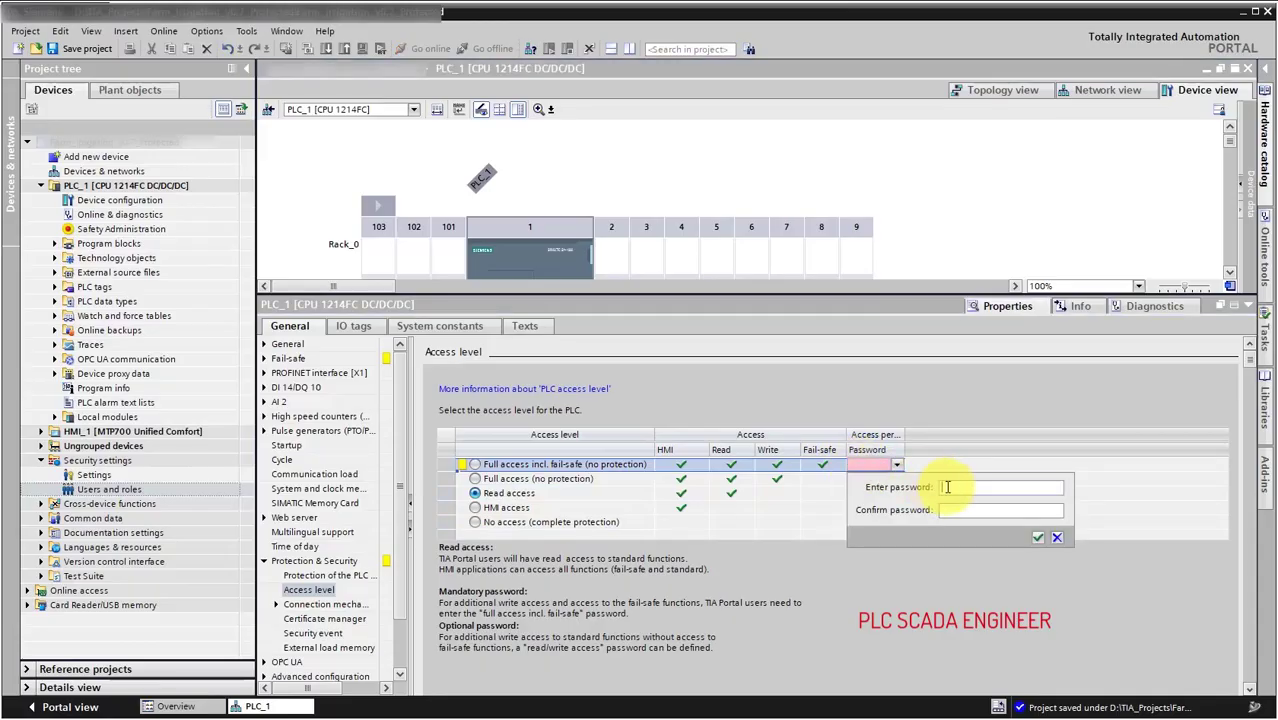
pyautogui.write('*****************')
pyautogui.click(1038, 537)
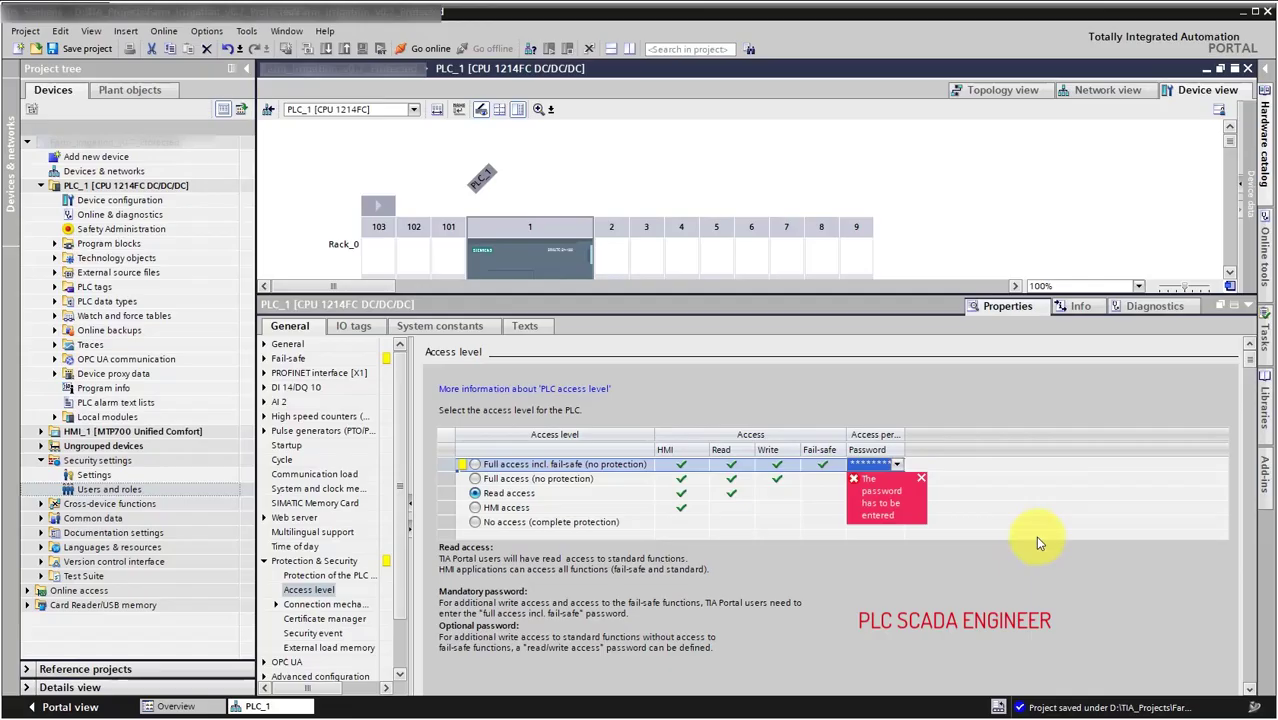
# Set and confirm the Full access (no protection) password, keeping Read access selected.
pyautogui.click(871, 494)
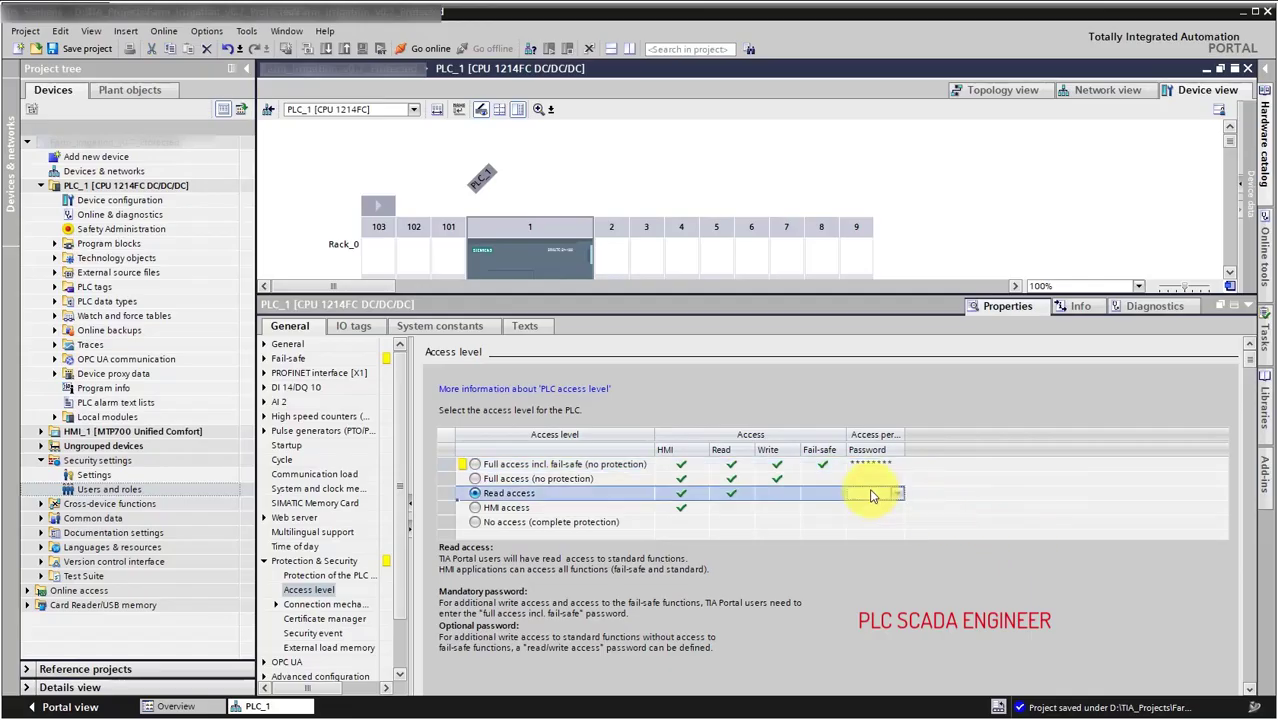
pyautogui.click(868, 478)
pyautogui.click(868, 478)
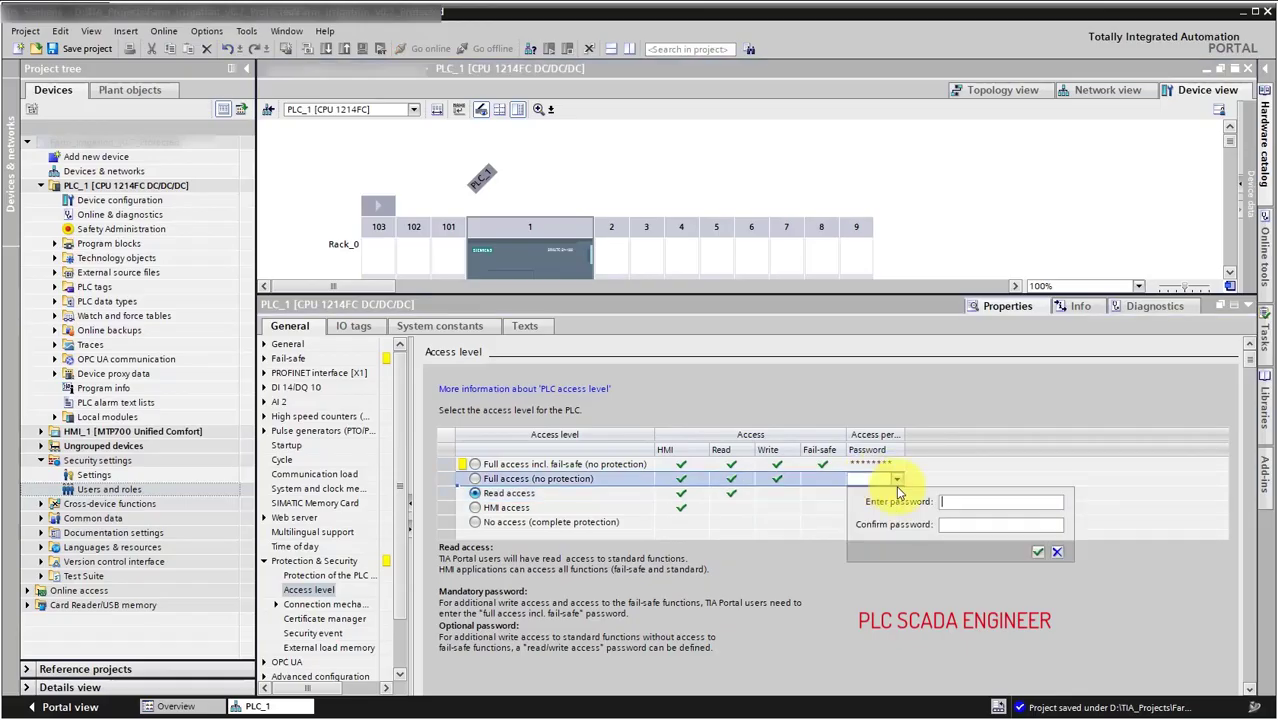
pyautogui.write('********')
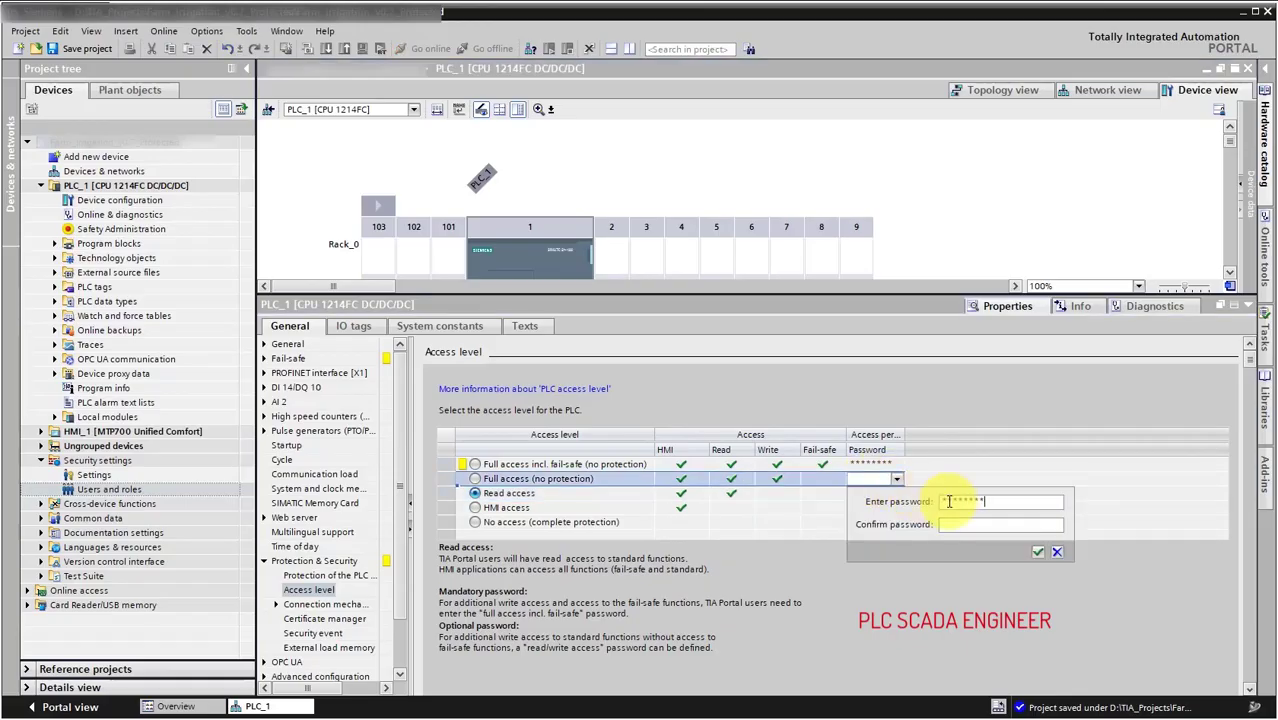
pyautogui.press('Tab')
pyautogui.write('********')
pyautogui.click(1037, 551)
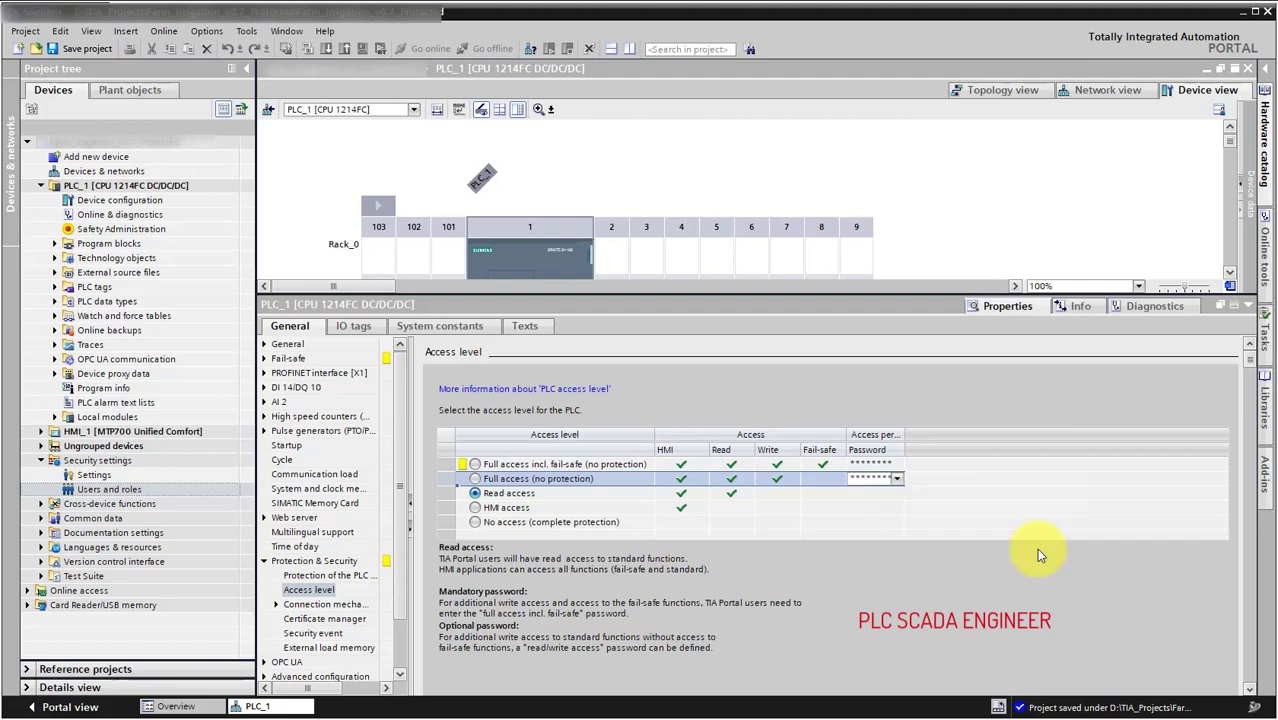
pyautogui.click(887, 494)
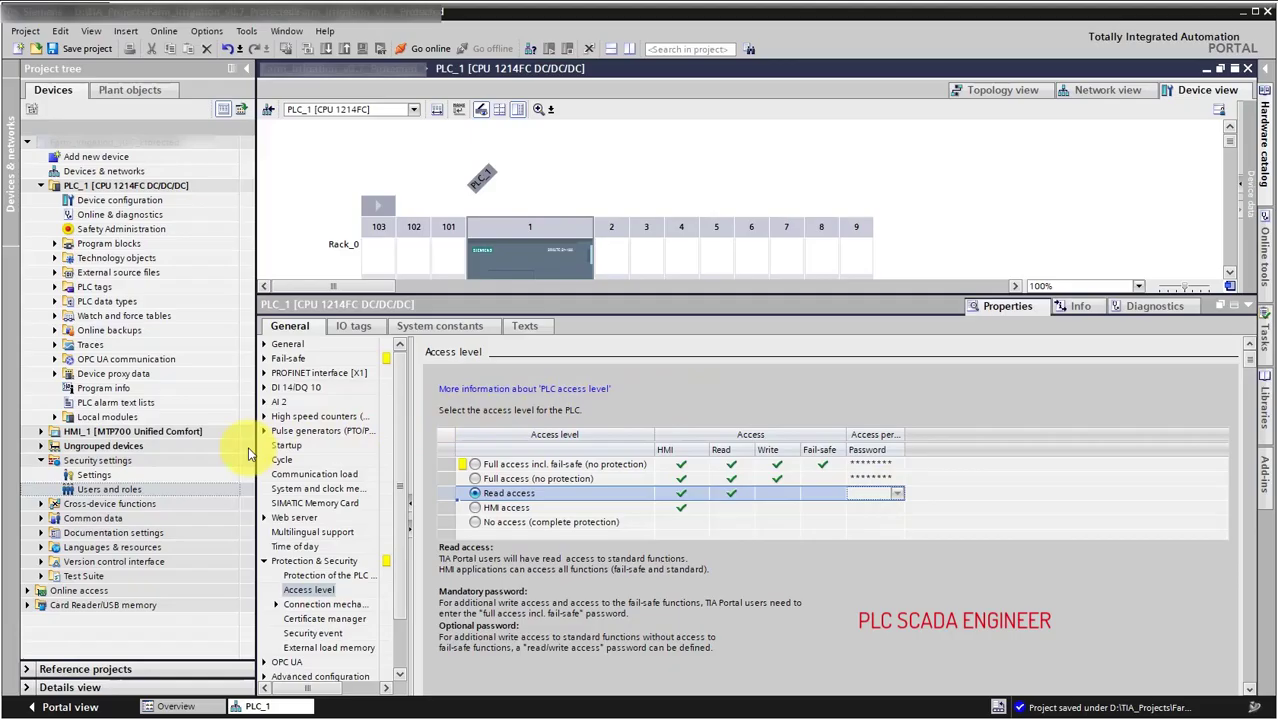
pyautogui.click(193, 462)
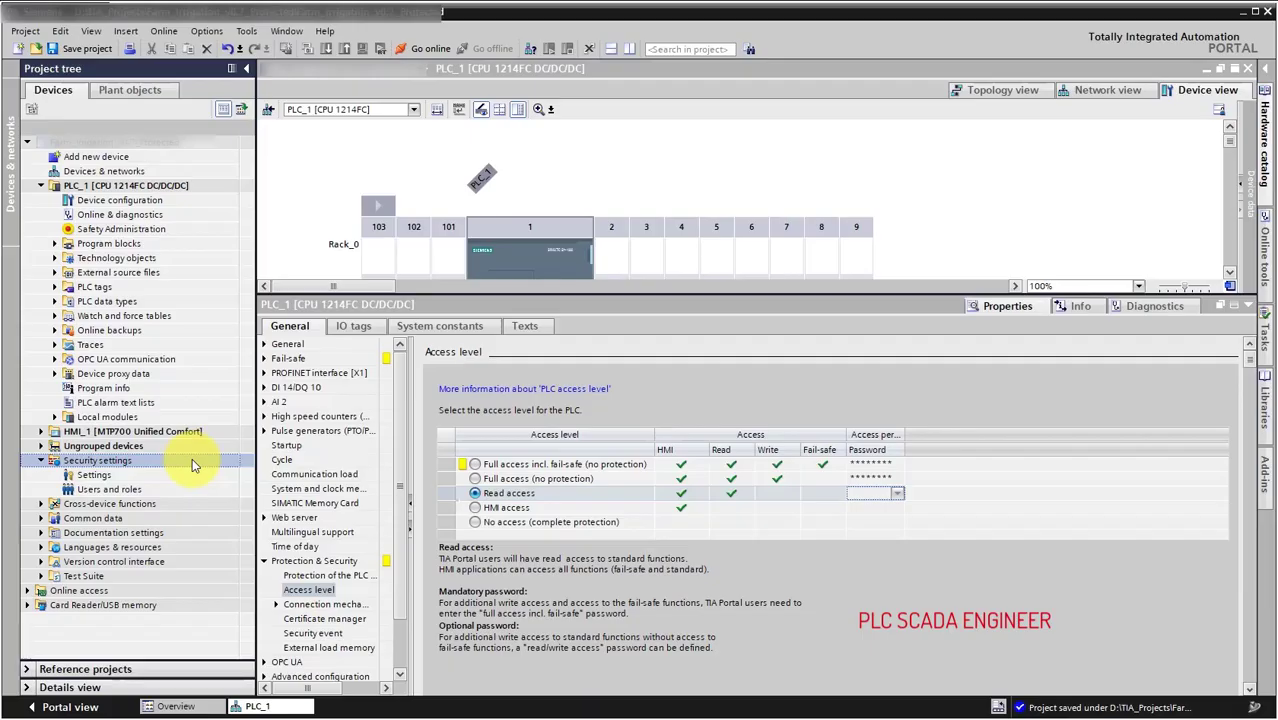
# Fill the Protect project form with user Admin, a password and comment 'Administrator'.
pyautogui.doubleClick(171, 477)
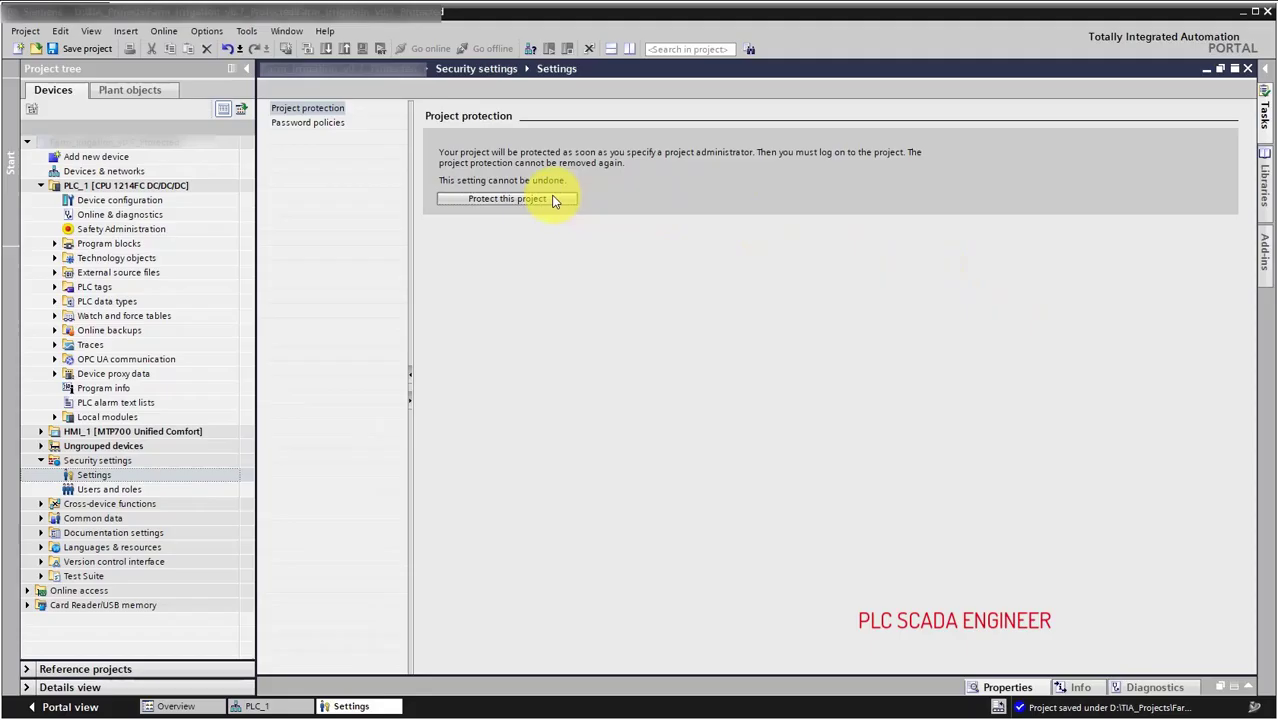
pyautogui.click(550, 199)
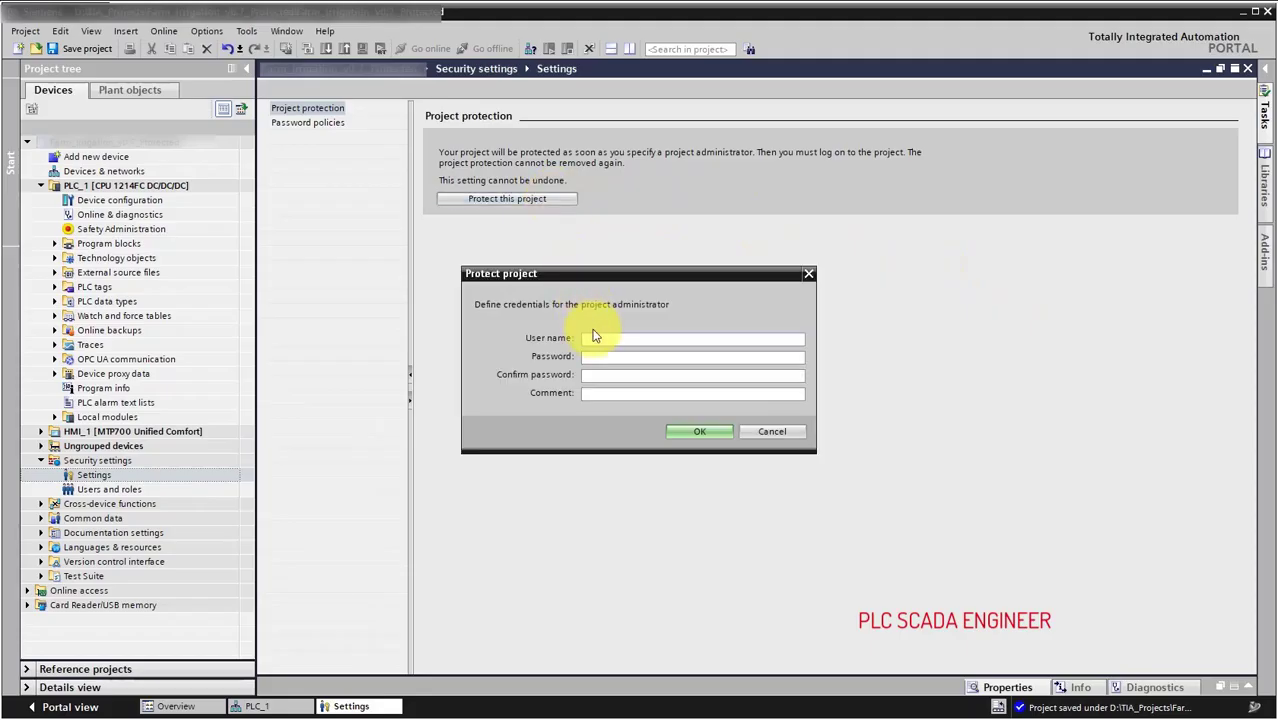
pyautogui.write('Admin')
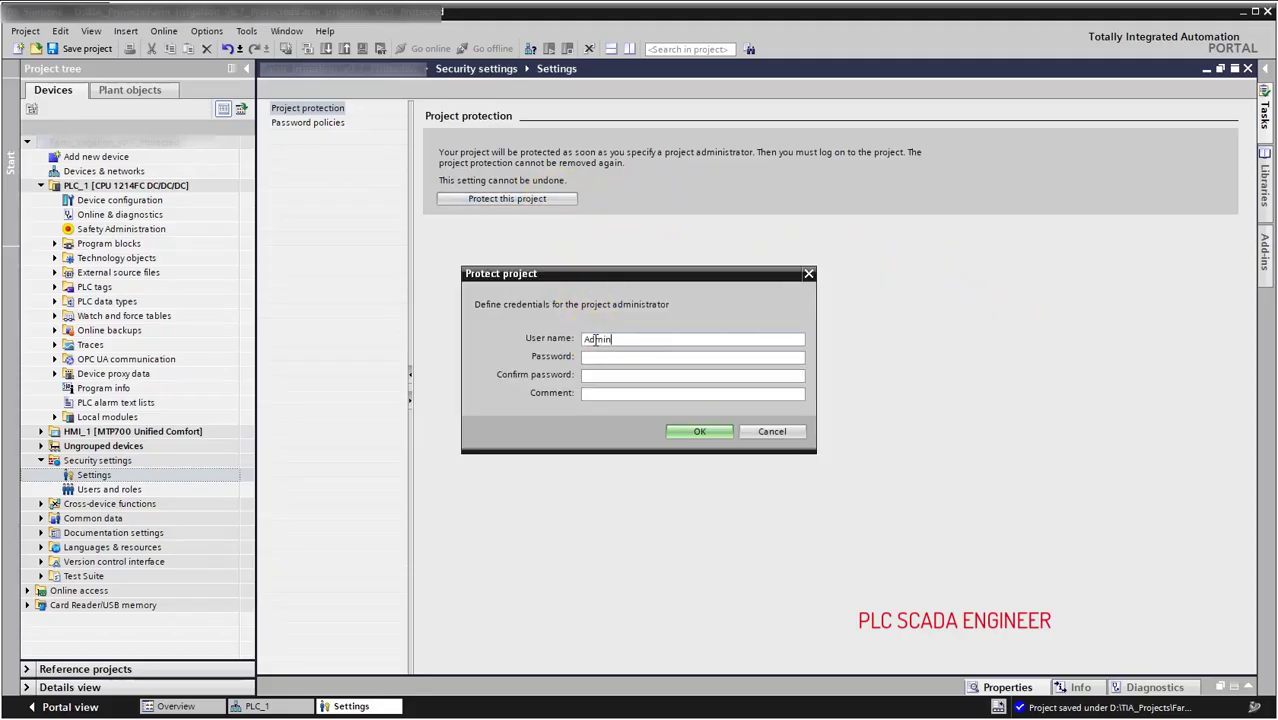
pyautogui.press('Tab')
pyautogui.write('*********')
pyautogui.press('Tab')
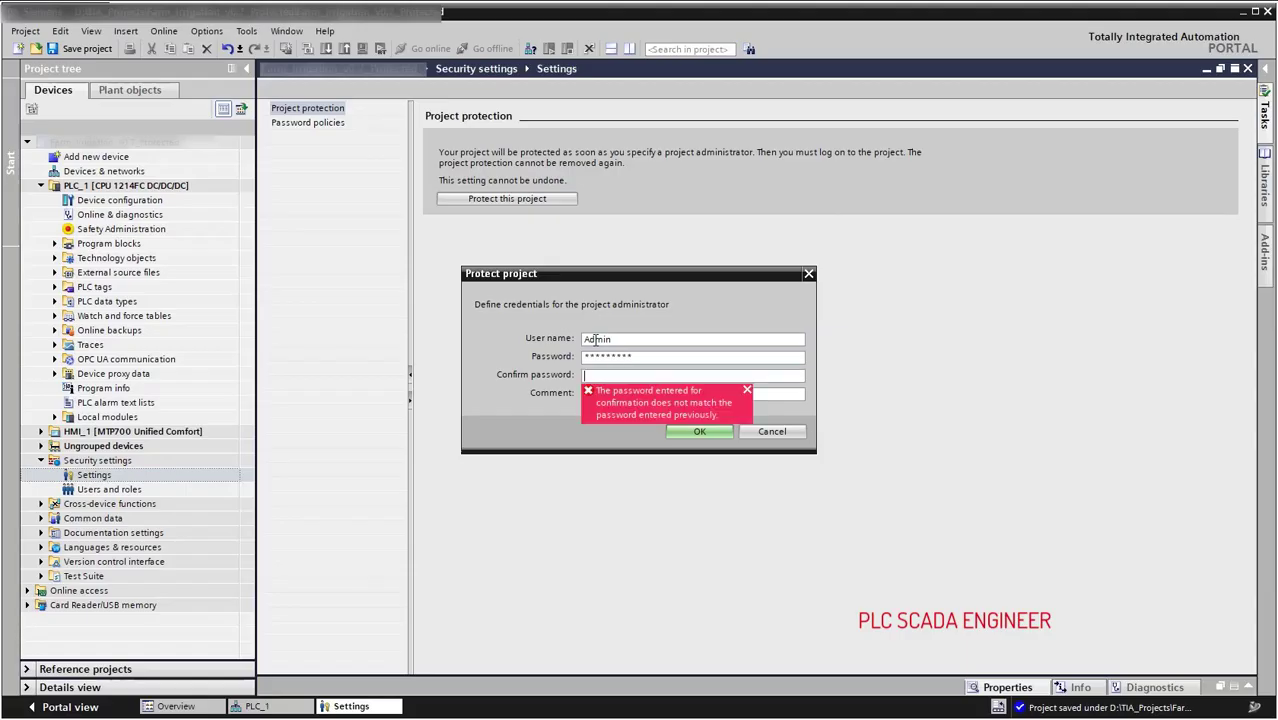
pyautogui.write('*********')
pyautogui.press('Tab')
pyautogui.write('Administrator')
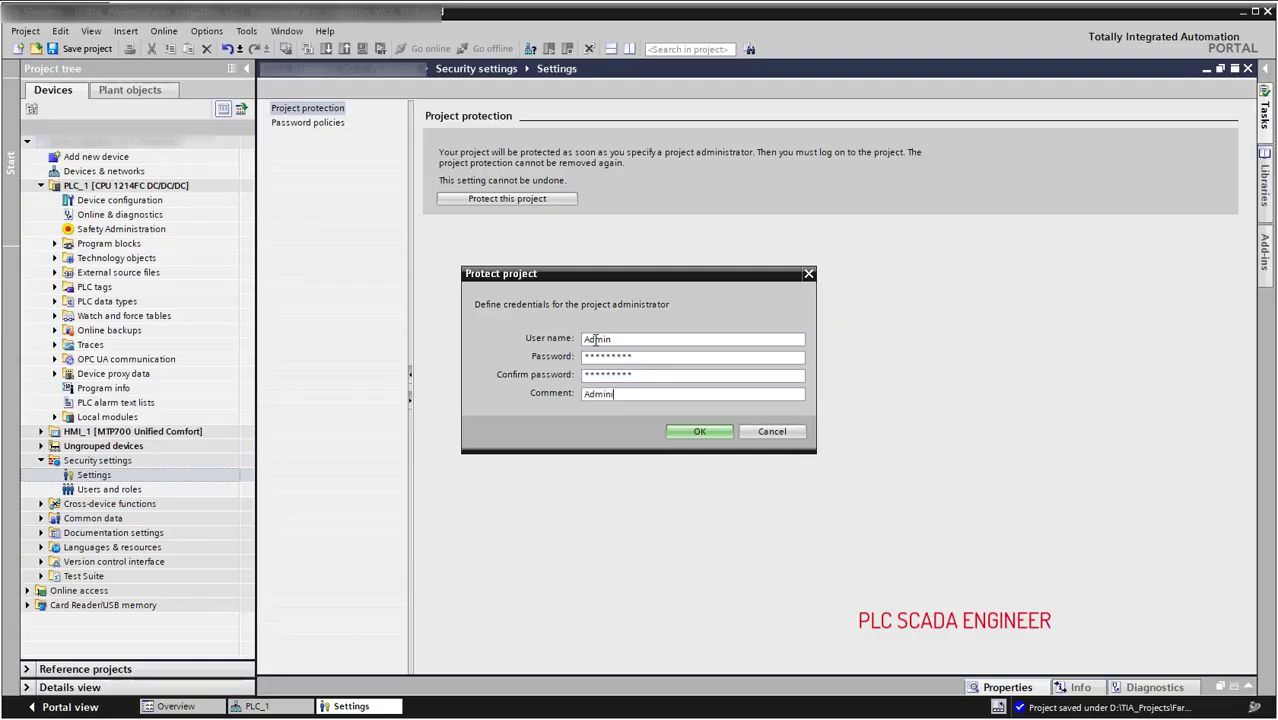
# Confirm project protection and view the password policies with their 8-character minimum length.
pyautogui.click(690, 431)
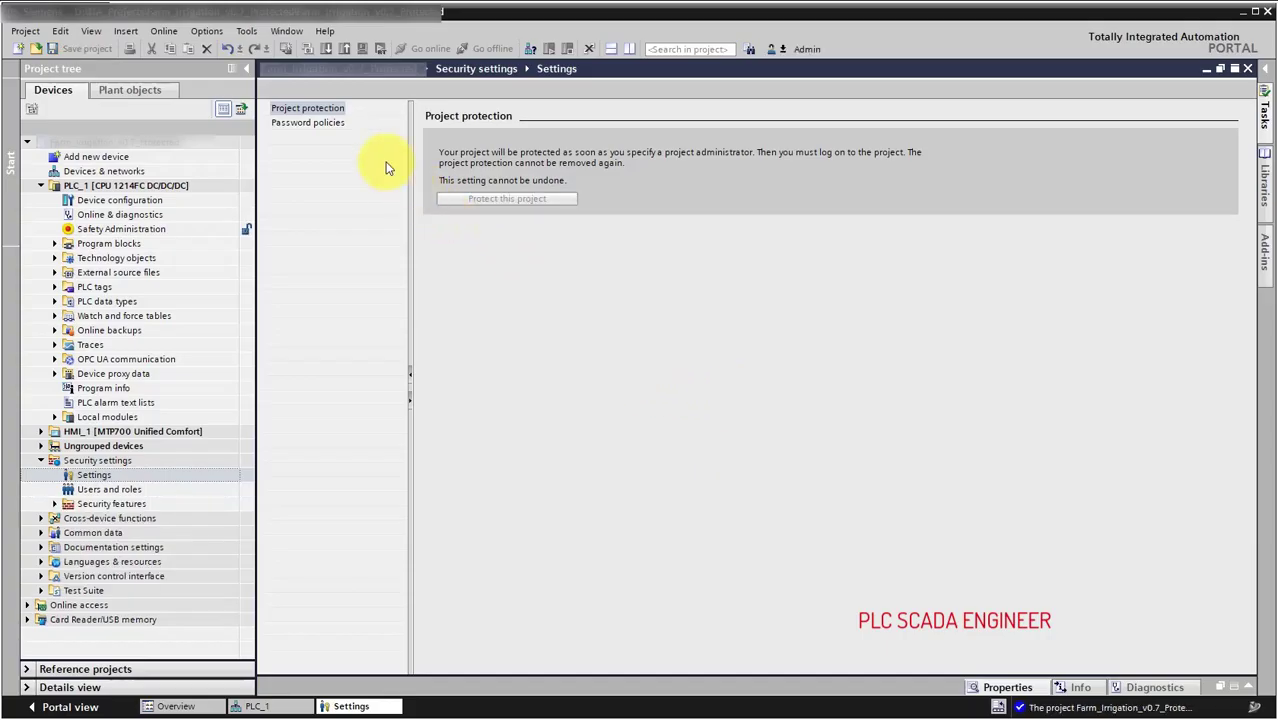
pyautogui.click(338, 126)
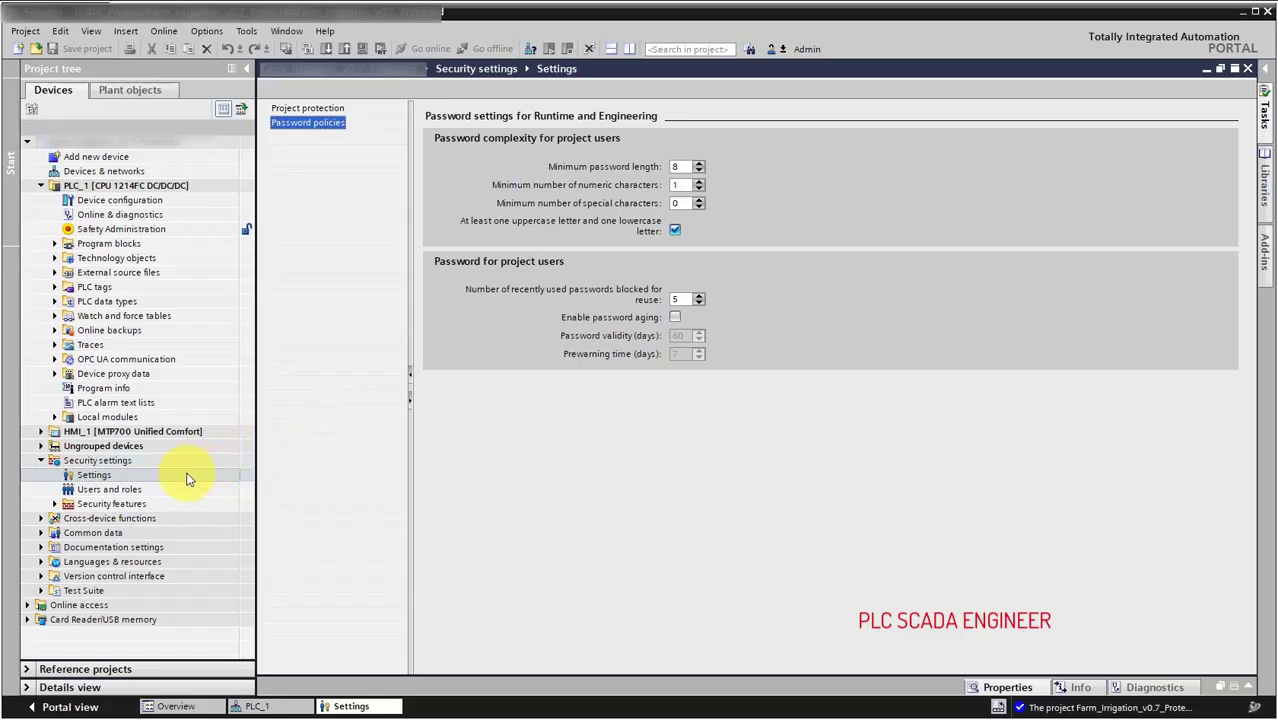
pyautogui.click(112, 503)
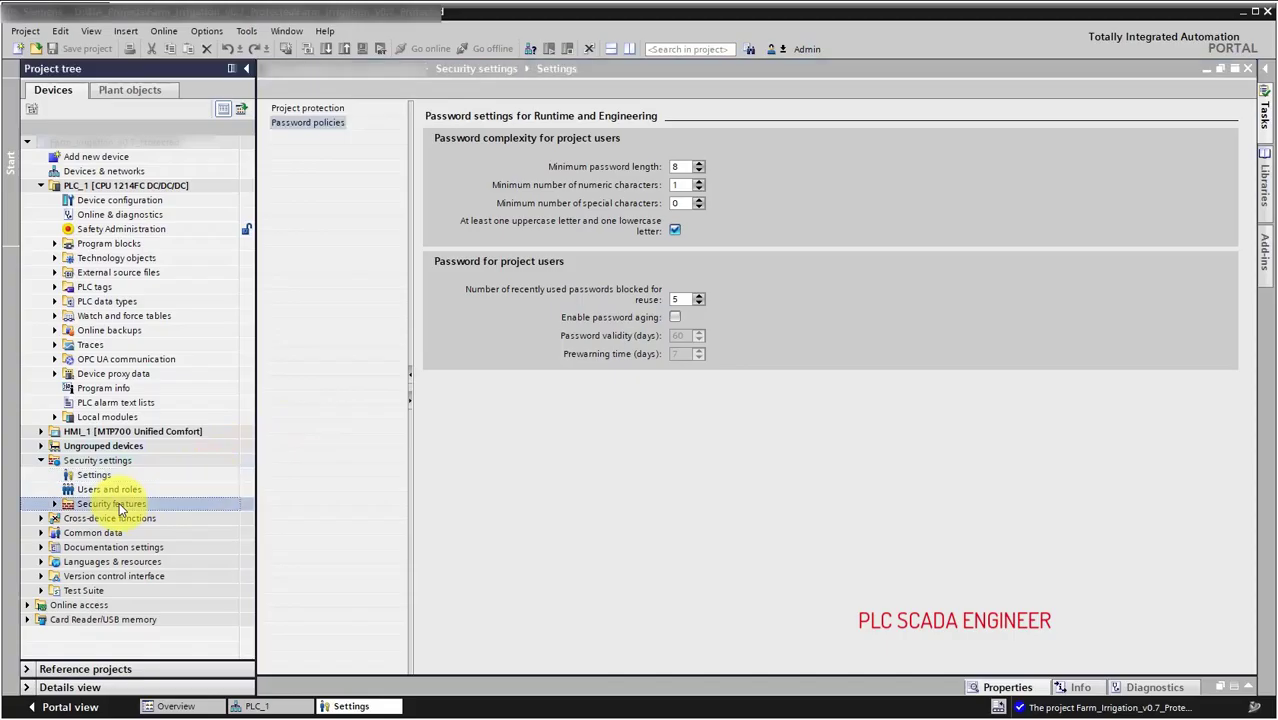
pyautogui.click(55, 504)
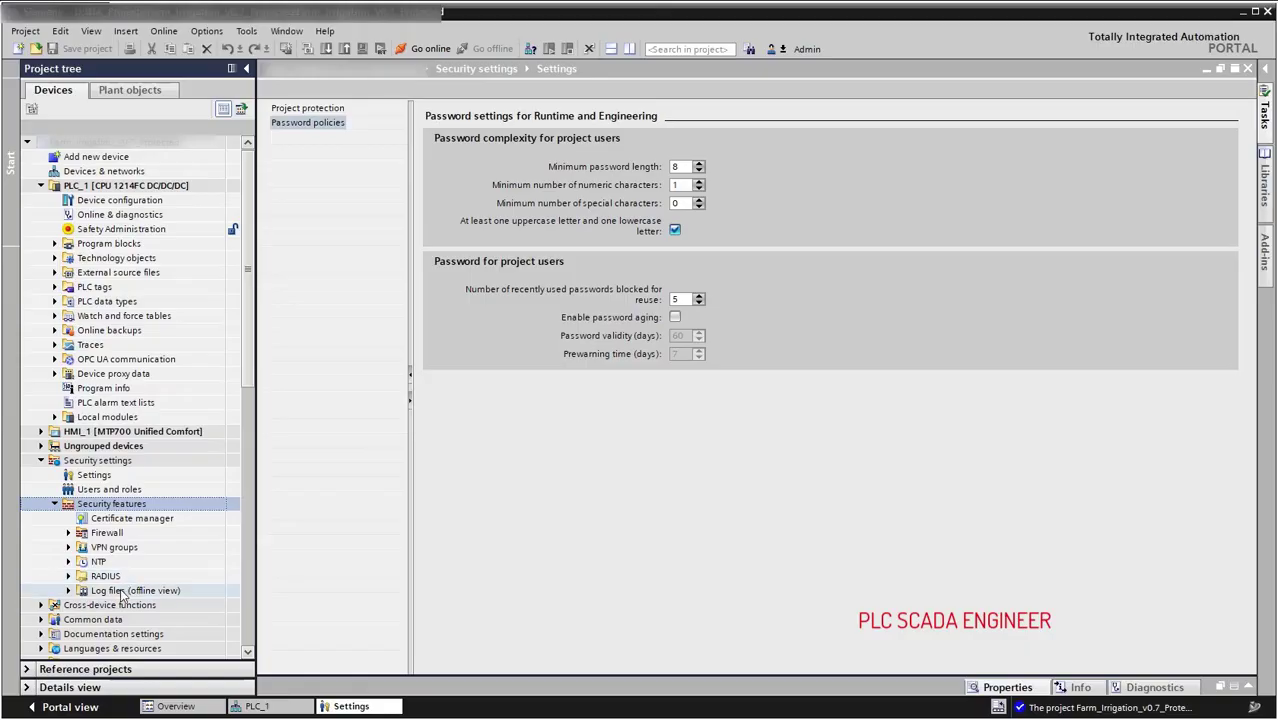
# Add role OperateRole with the right to open the project read-only.
pyautogui.click(110, 489)
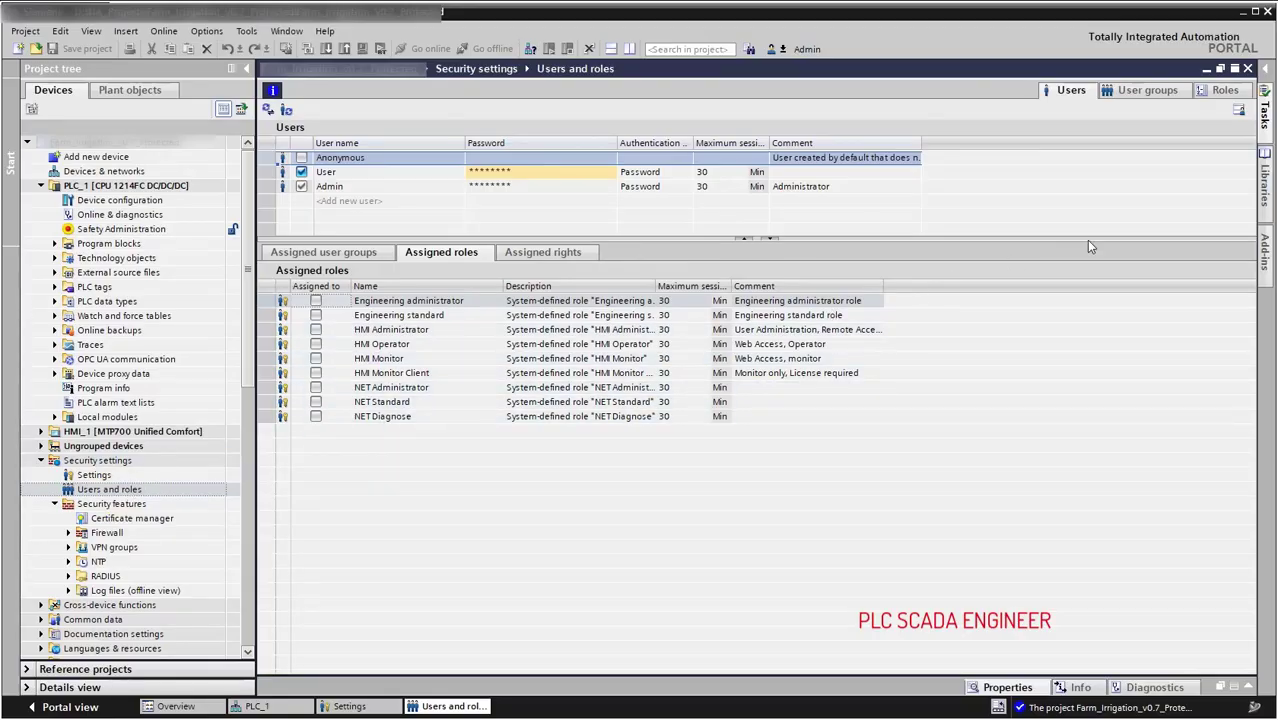
pyautogui.click(1218, 92)
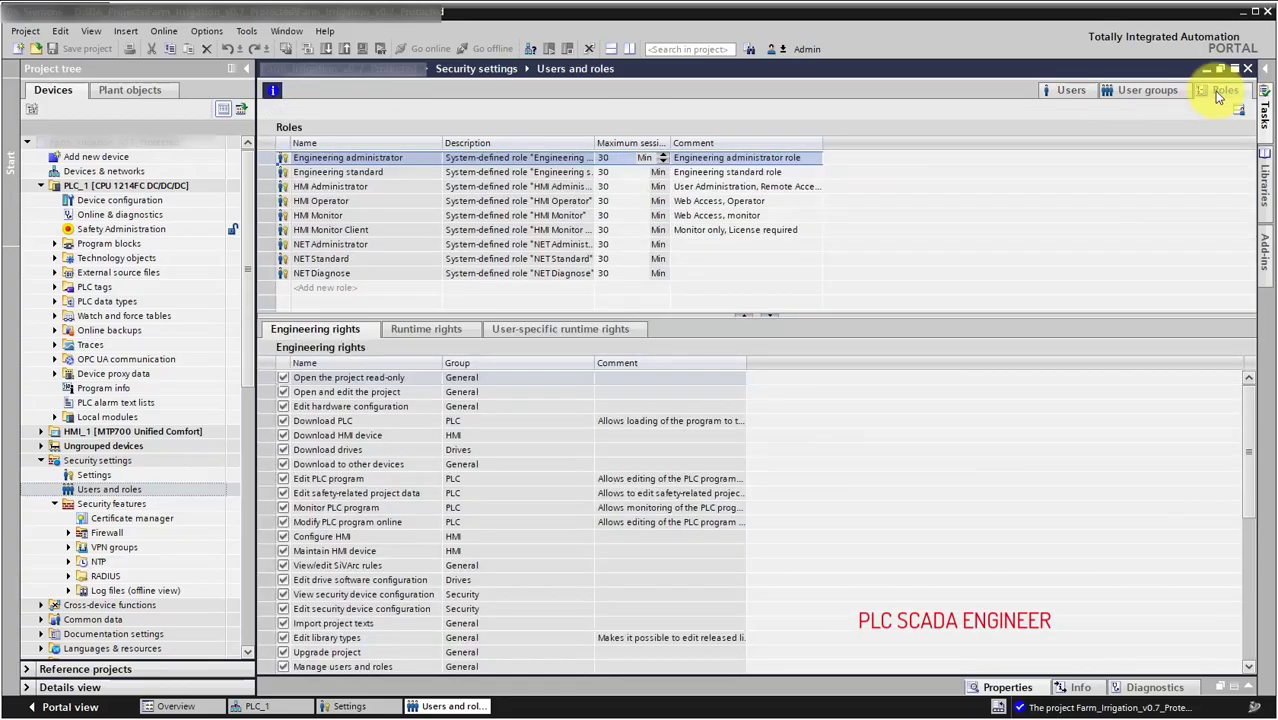
pyautogui.click(347, 289)
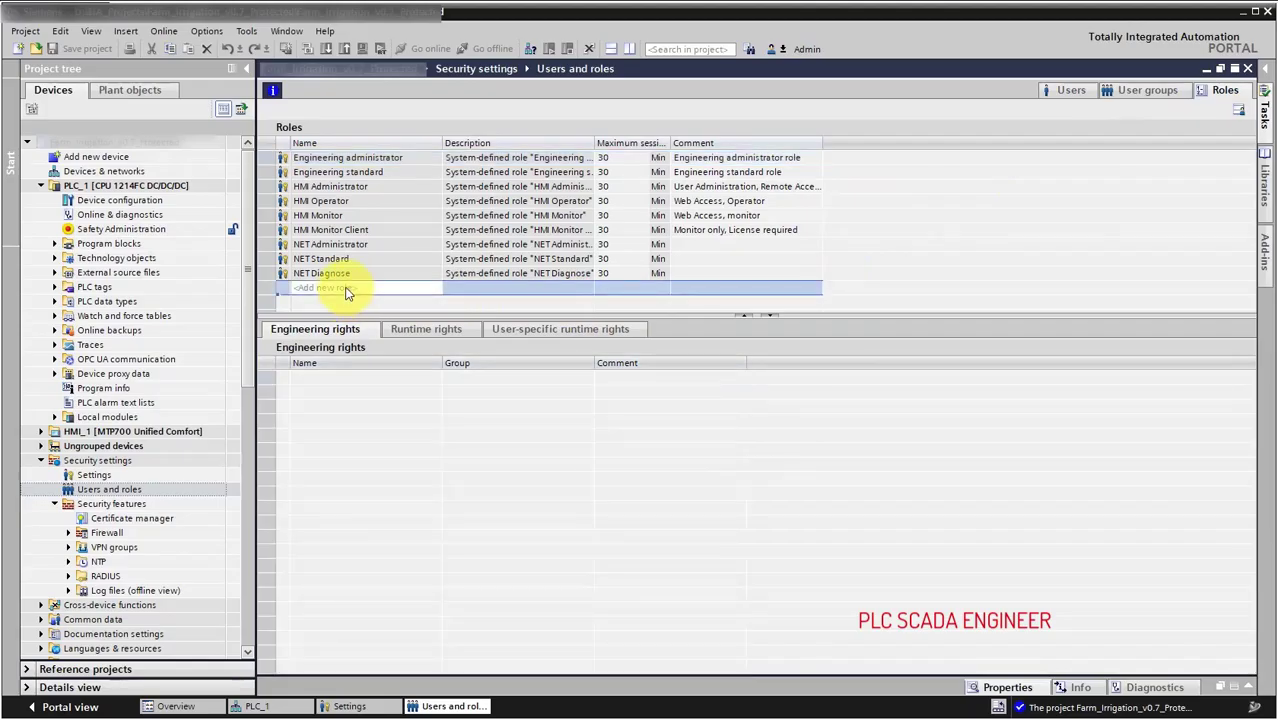
pyautogui.doubleClick(347, 289)
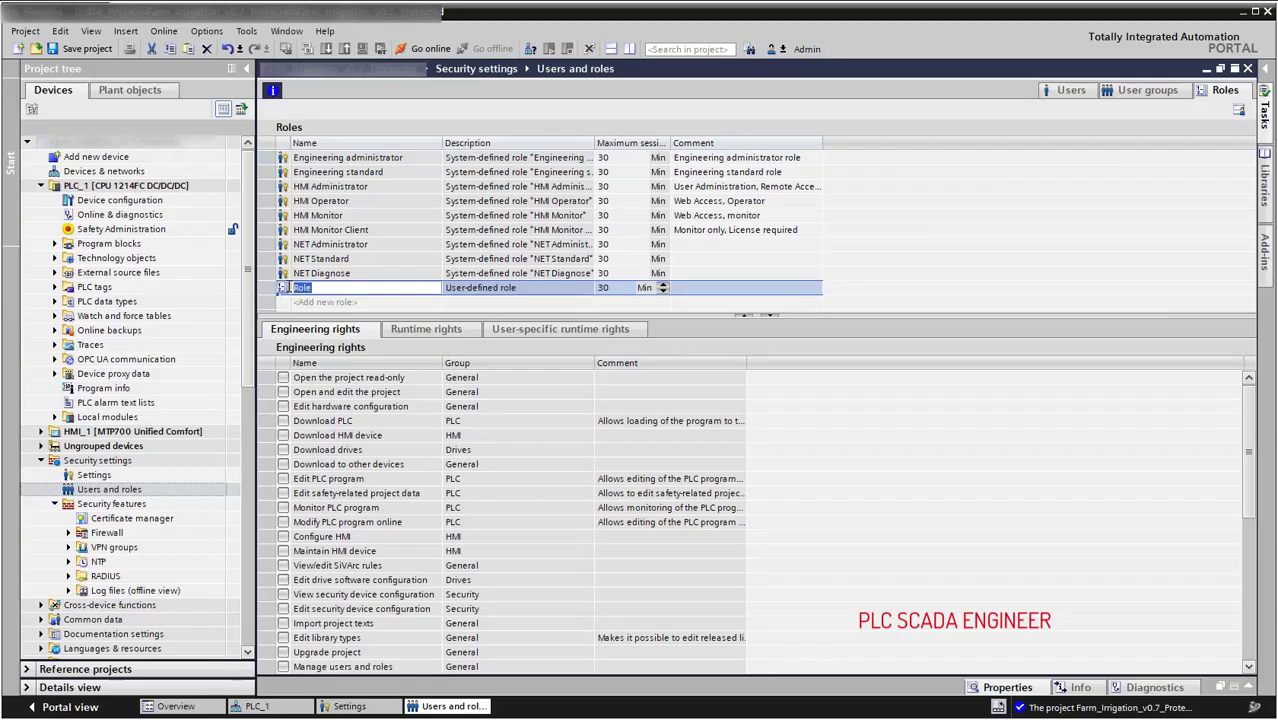
pyautogui.write('OperateRole')
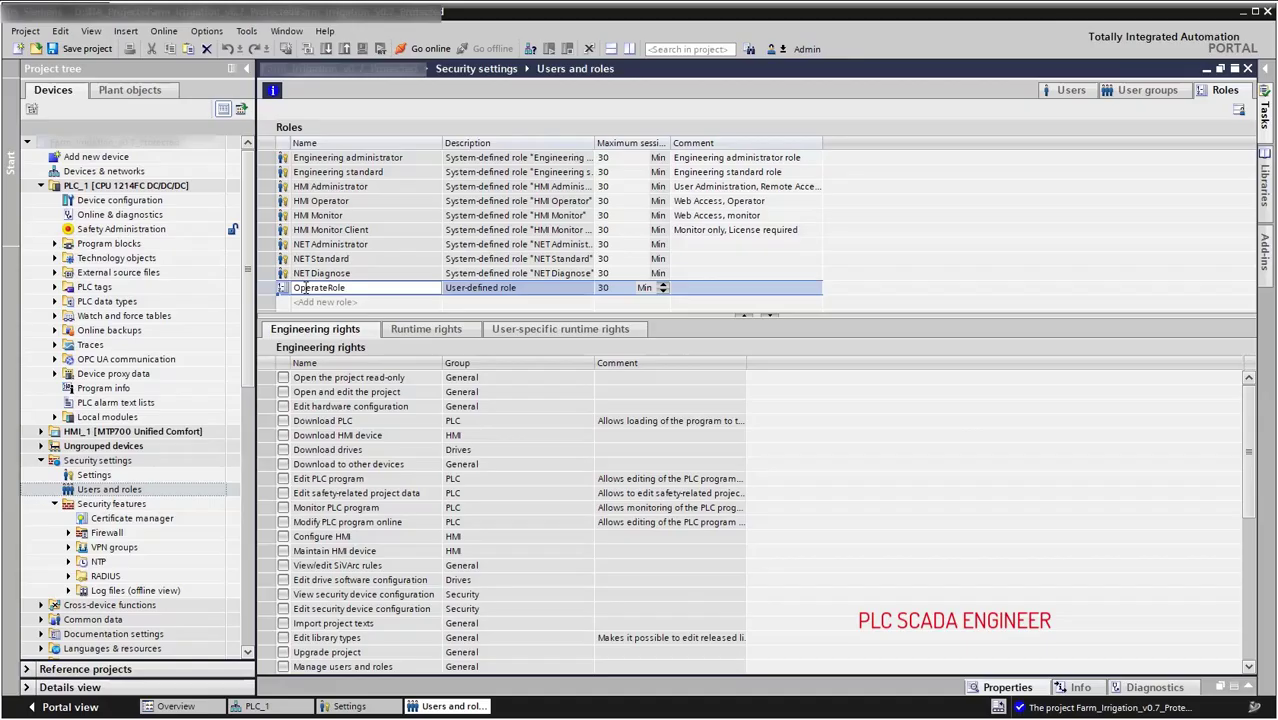
pyautogui.click(461, 290)
pyautogui.click(434, 287)
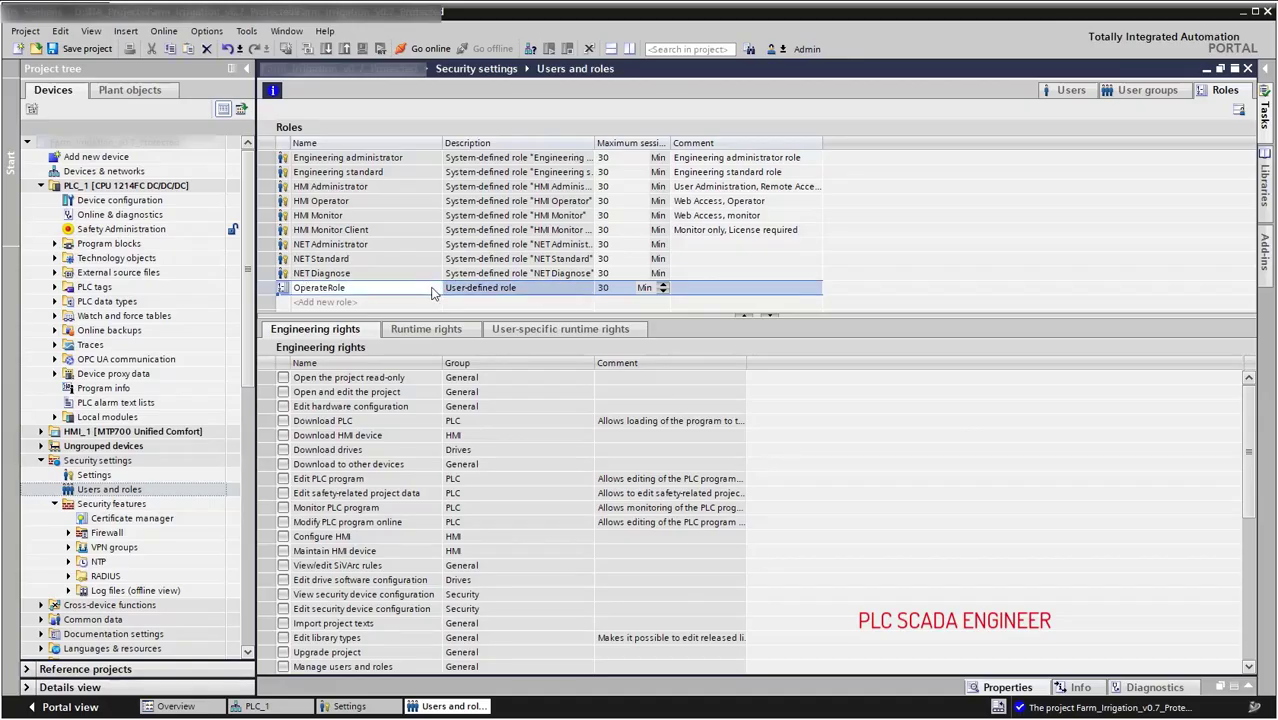
pyautogui.click(428, 287)
pyautogui.click(283, 377)
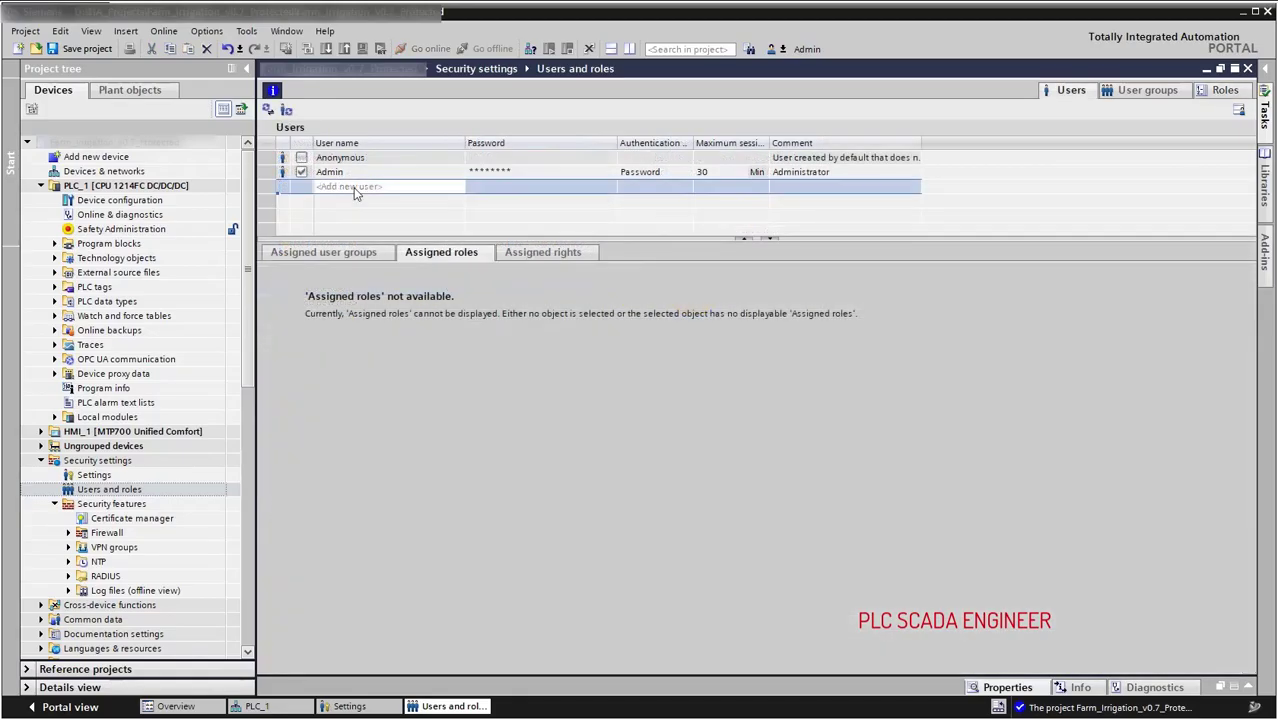
# Add user Engineer with a confirmed password and the Engineering standard role.
pyautogui.click(355, 189)
pyautogui.click(368, 195)
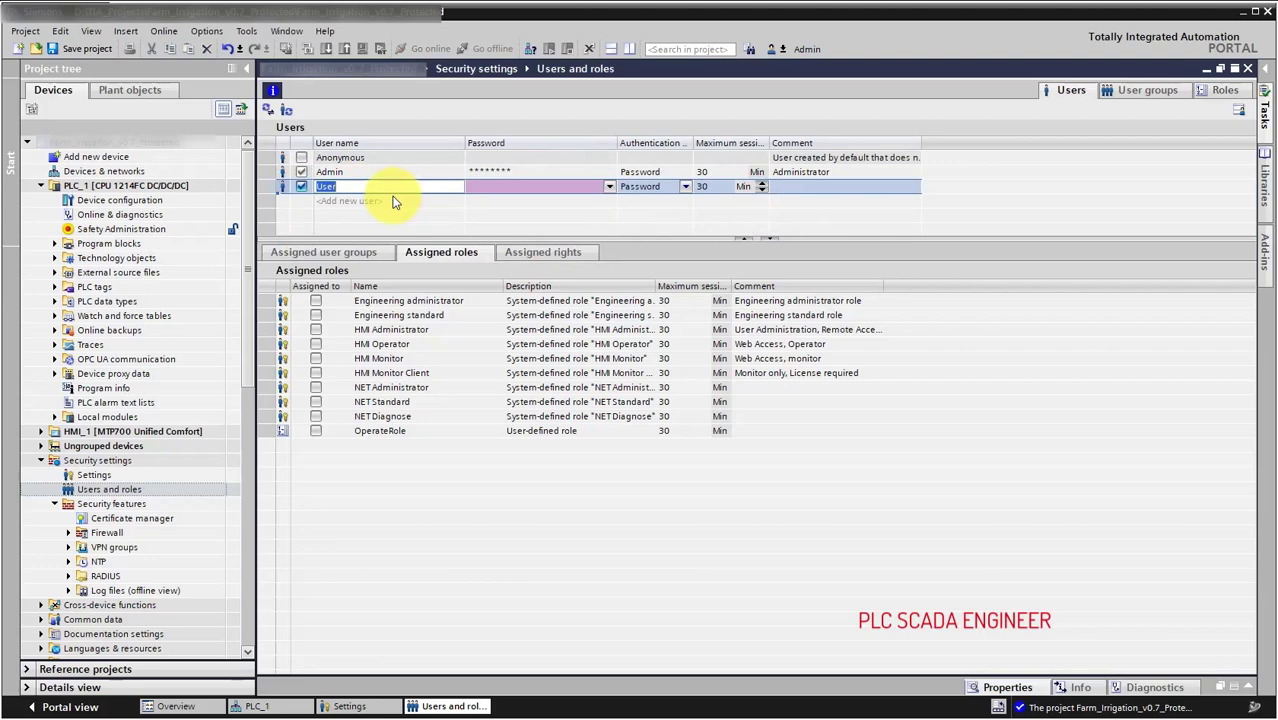
pyautogui.write('Engineer')
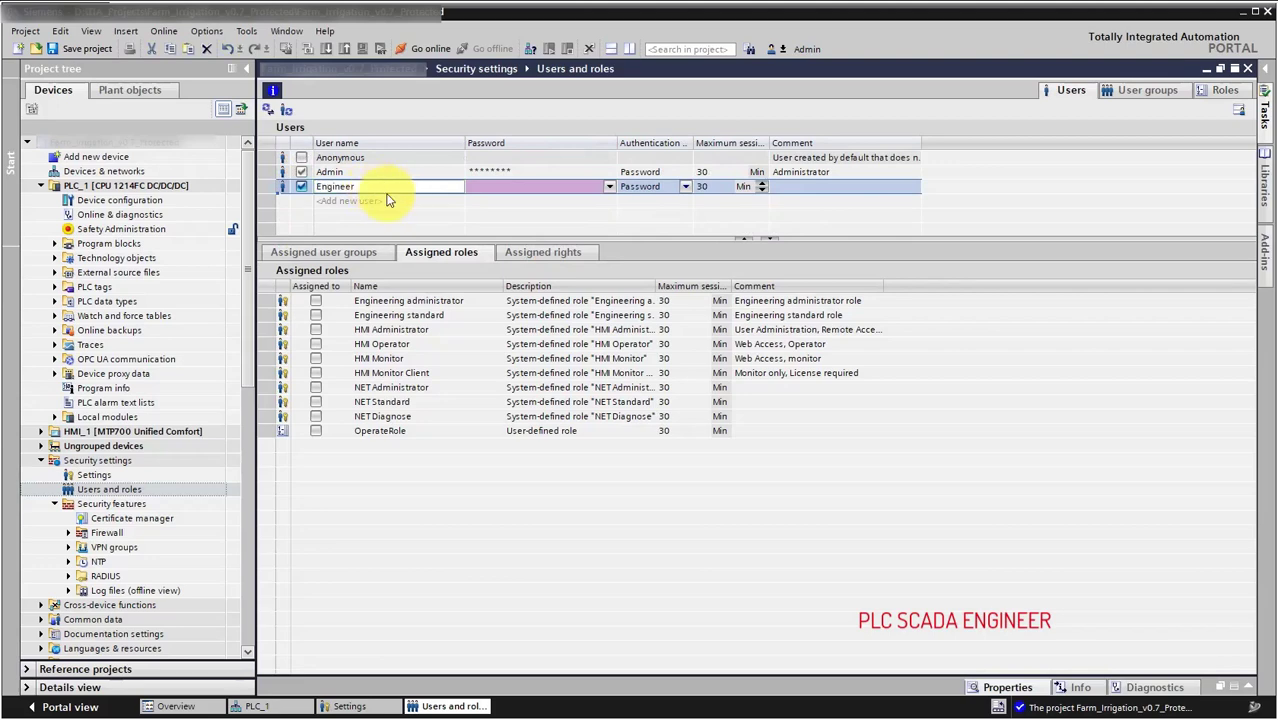
pyautogui.click(474, 188)
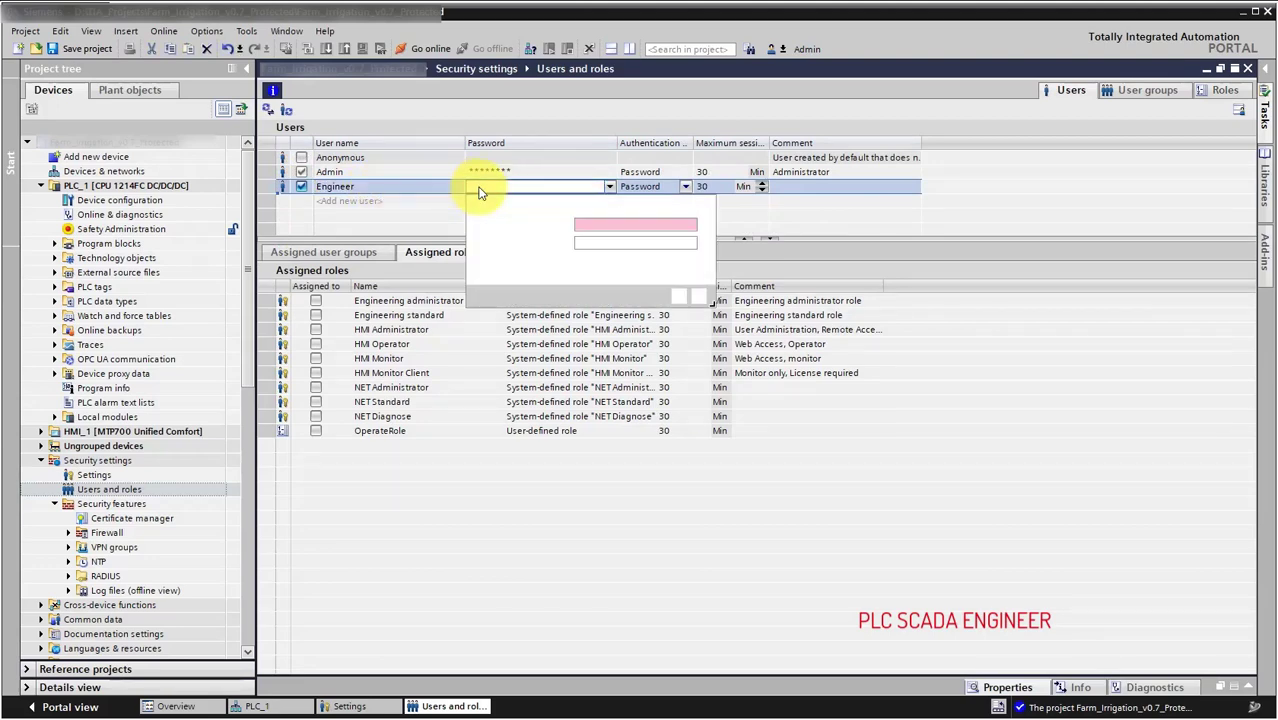
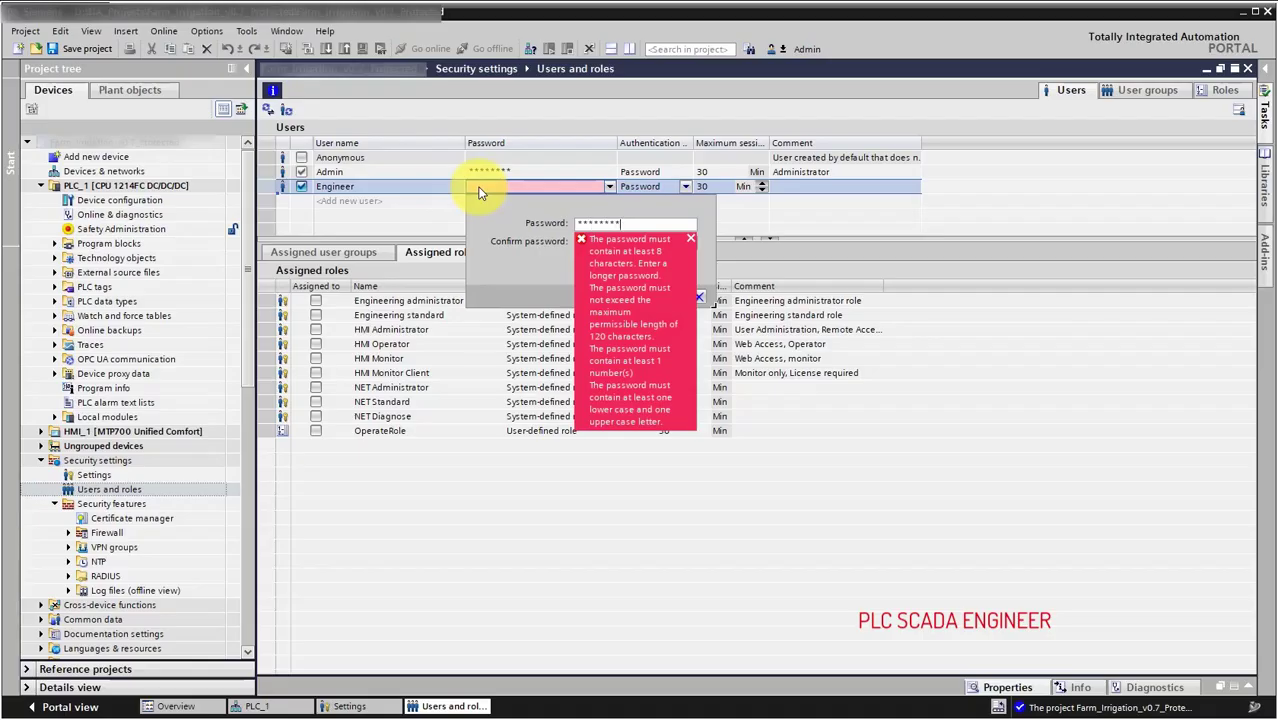
pyautogui.press('Tab')
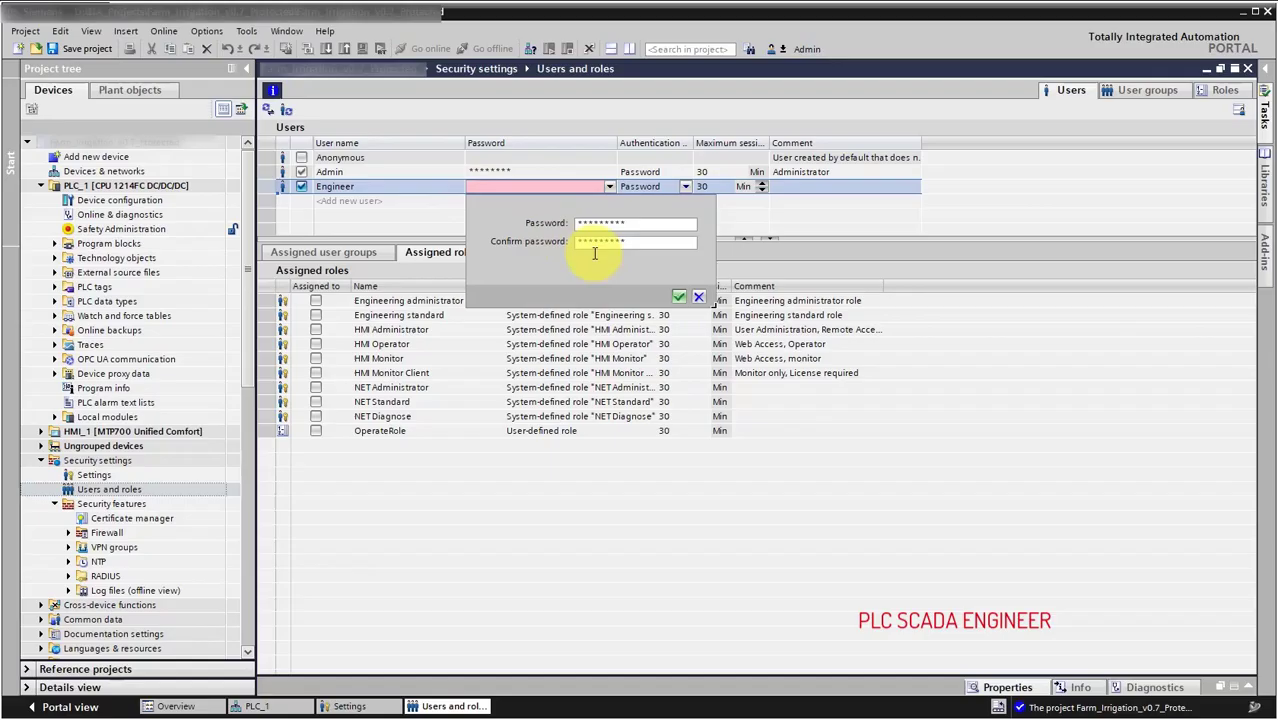
pyautogui.click(679, 292)
pyautogui.click(316, 315)
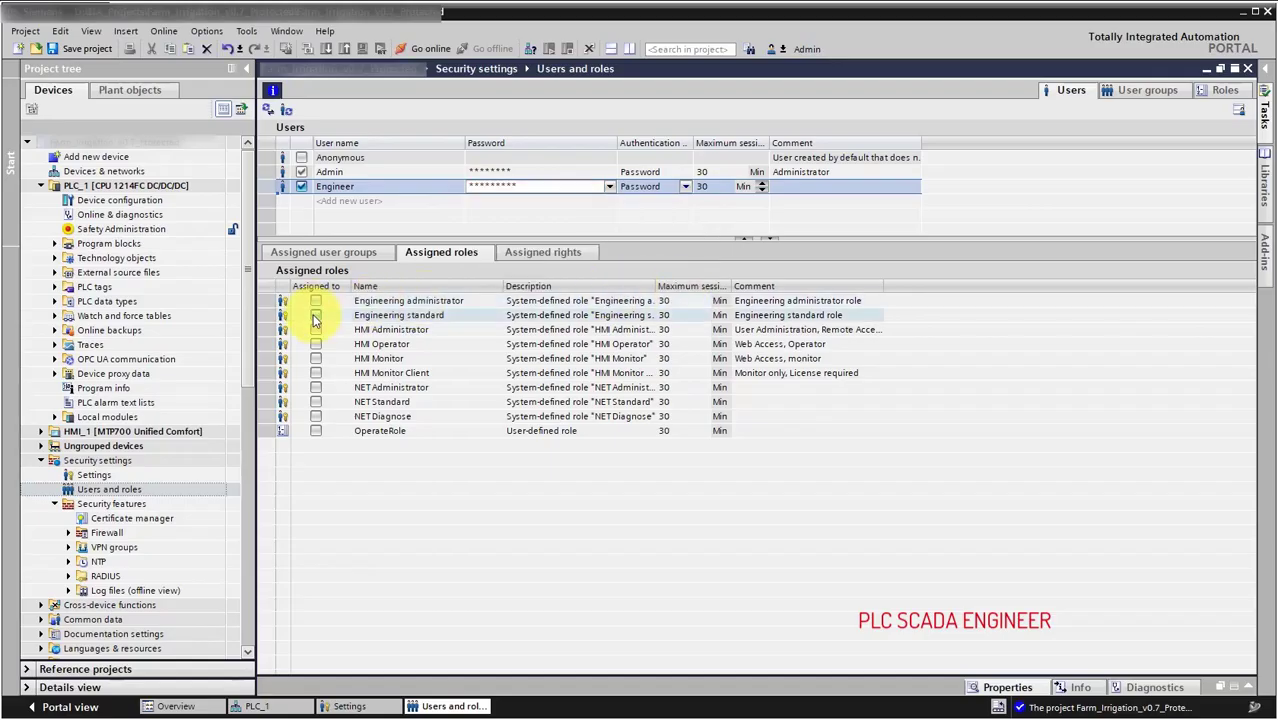
# Add user Operator with a confirmed password and assign it the OperateRole role.
pyautogui.click(342, 205)
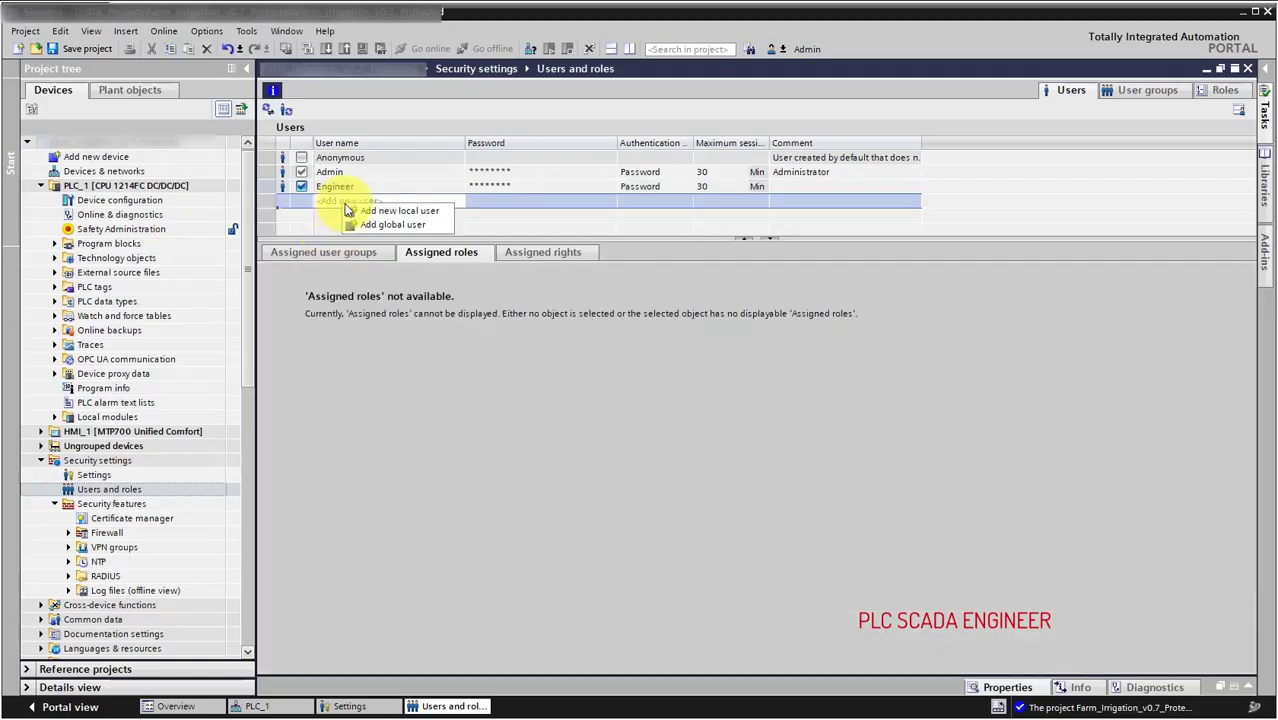
pyautogui.click(355, 208)
pyautogui.write('Operator')
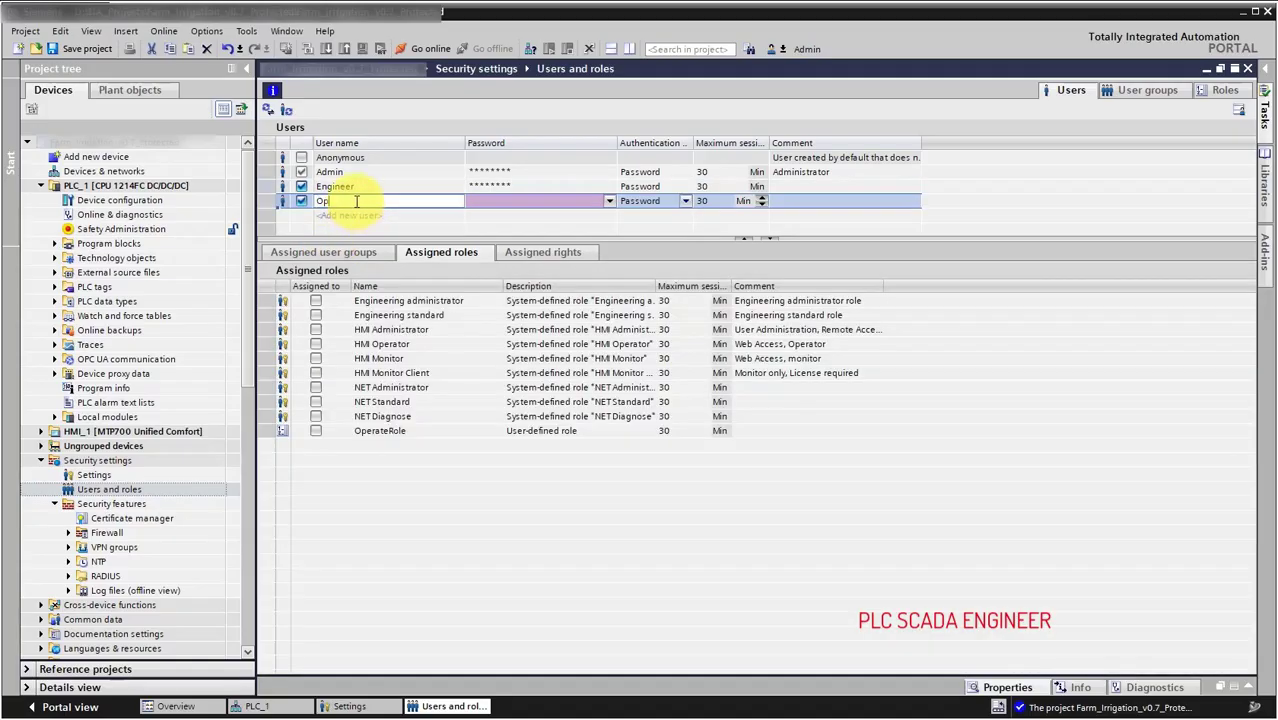
pyautogui.click(474, 201)
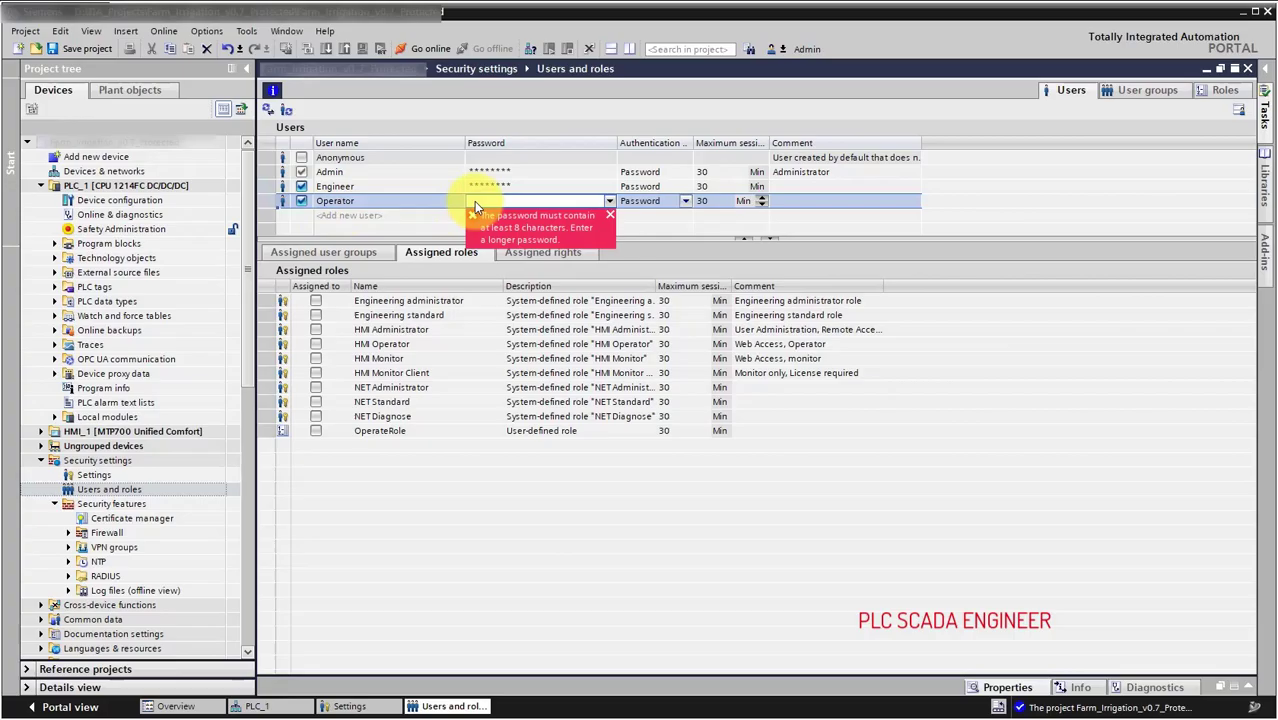
pyautogui.write('*********')
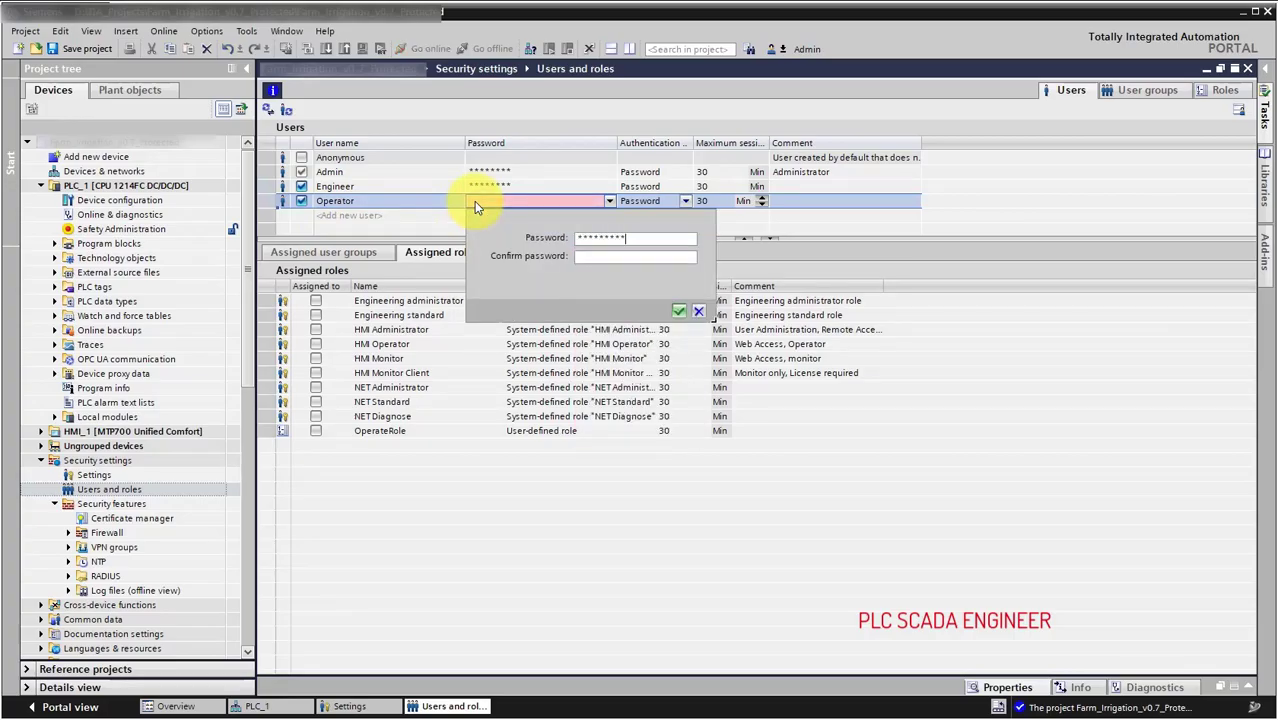
pyautogui.press('Tab')
pyautogui.write('*********')
pyautogui.click(677, 313)
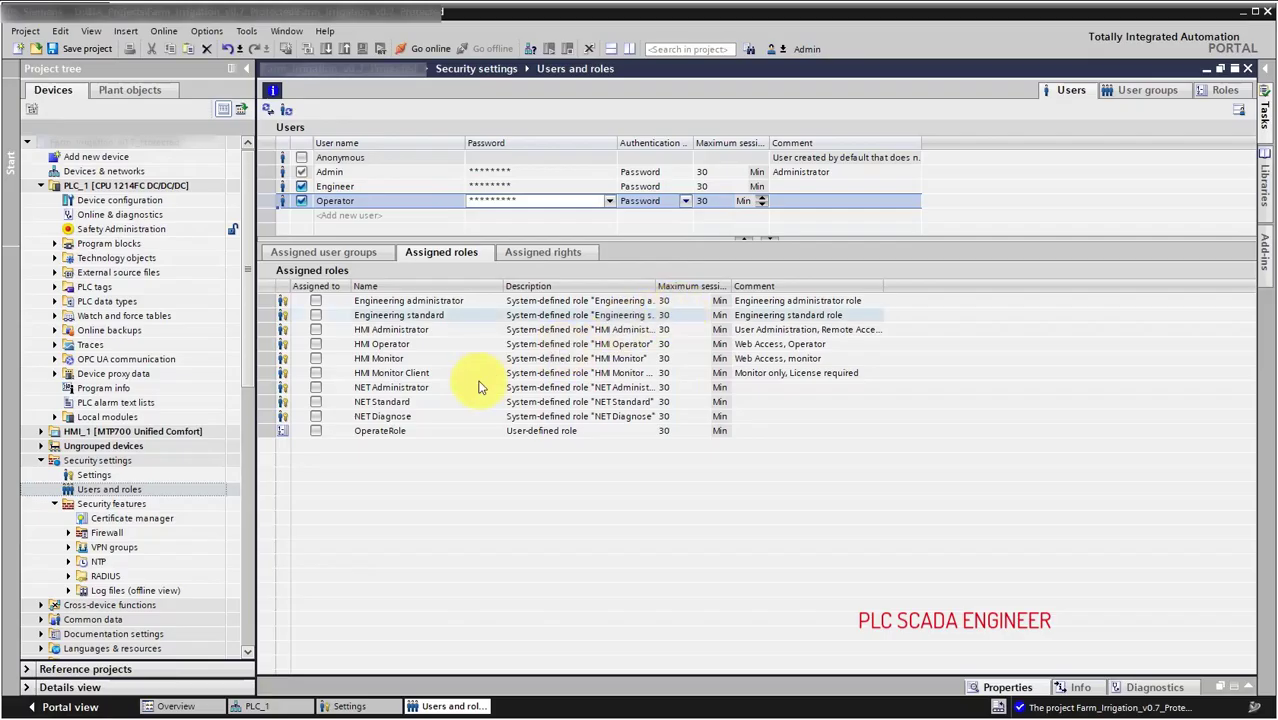
pyautogui.click(315, 433)
pyautogui.click(316, 433)
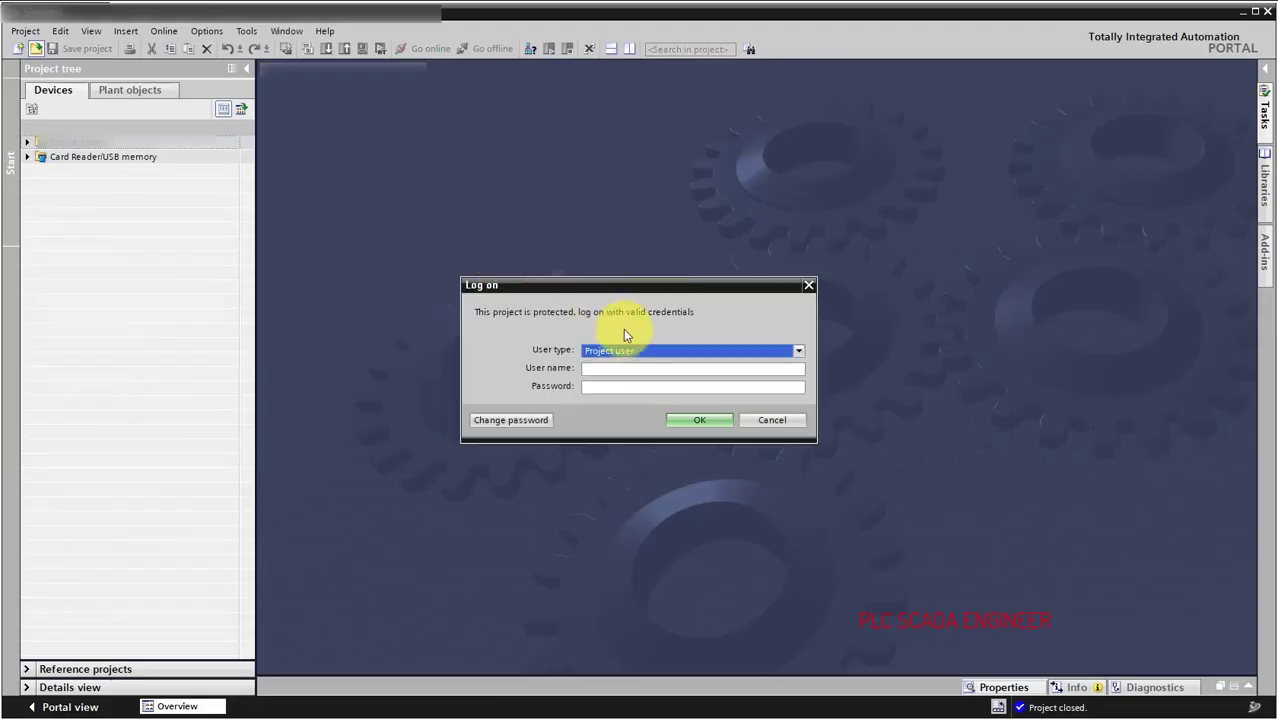
# Log on as Operator, open Main [OB1] read-only, then log off.
pyautogui.click(632, 367)
pyautogui.write('Op')
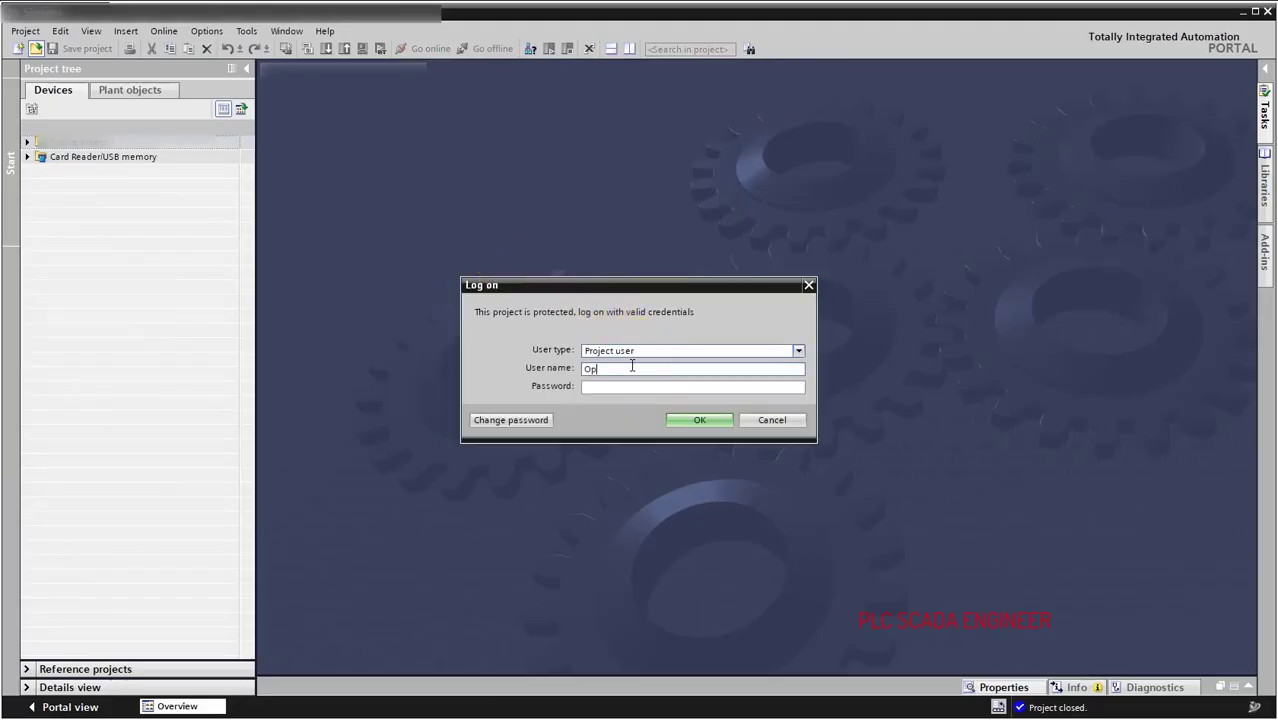
pyautogui.write('erator')
pyautogui.press('Tab')
pyautogui.write('*******')
pyautogui.click(695, 420)
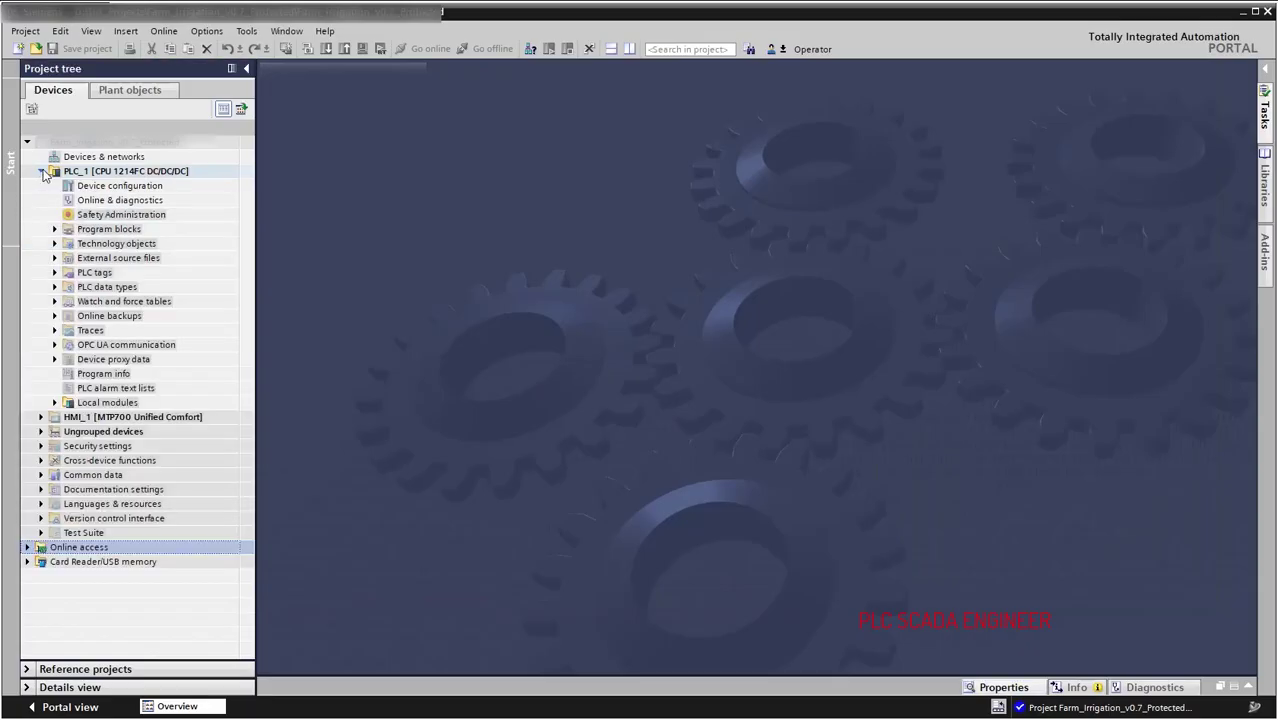
pyautogui.doubleClick(110, 244)
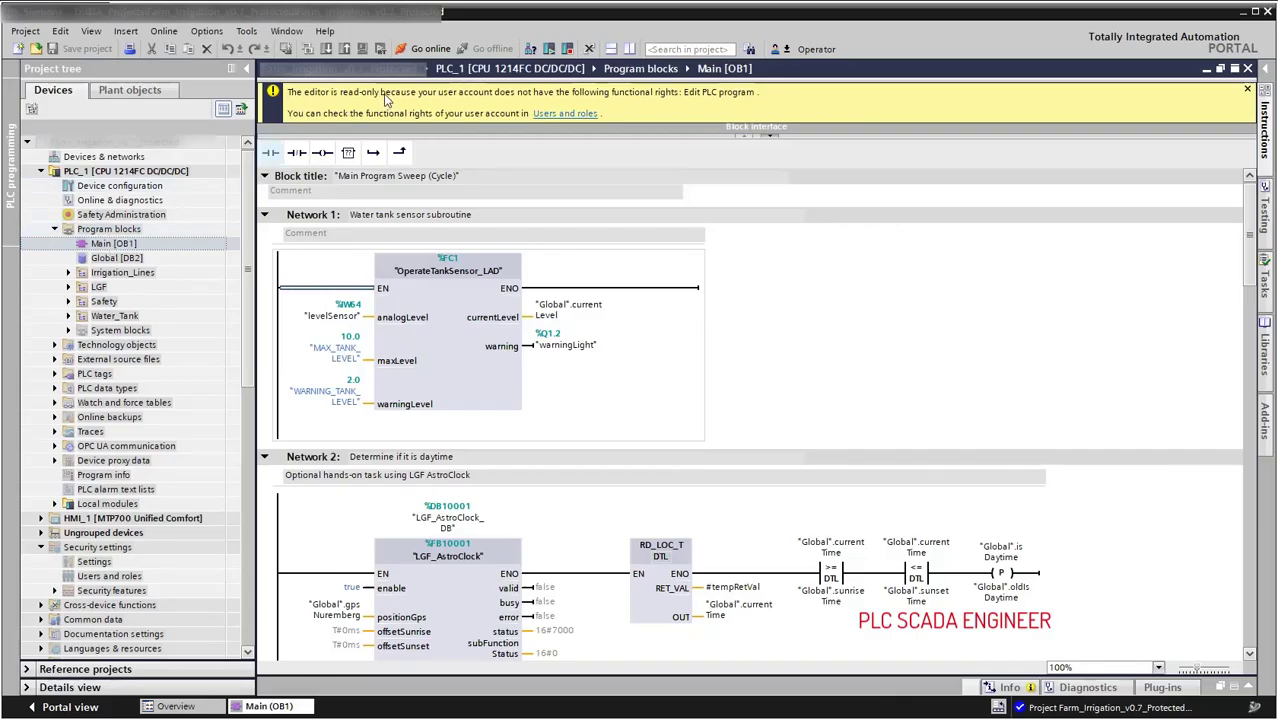
pyautogui.click(565, 113)
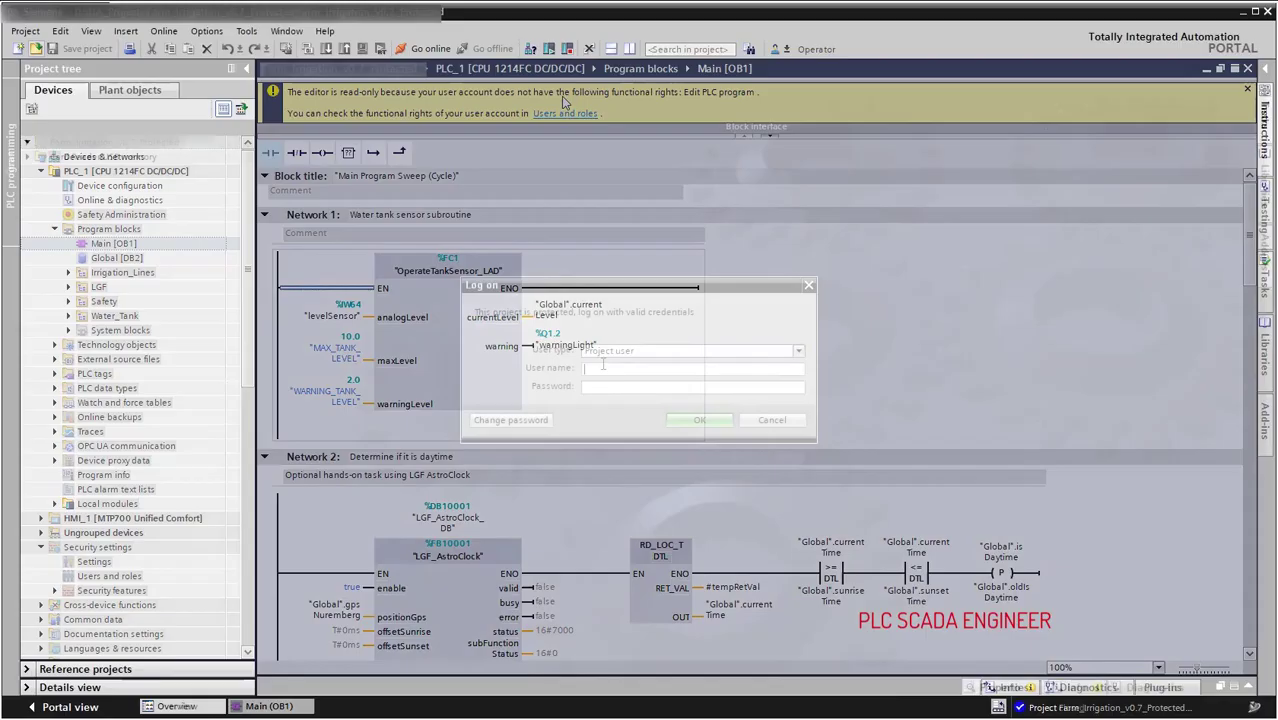
# Log on to the reopened project as Admin with its password.
pyautogui.write('Admin')
pyautogui.press('Tab')
pyautogui.write('*********')
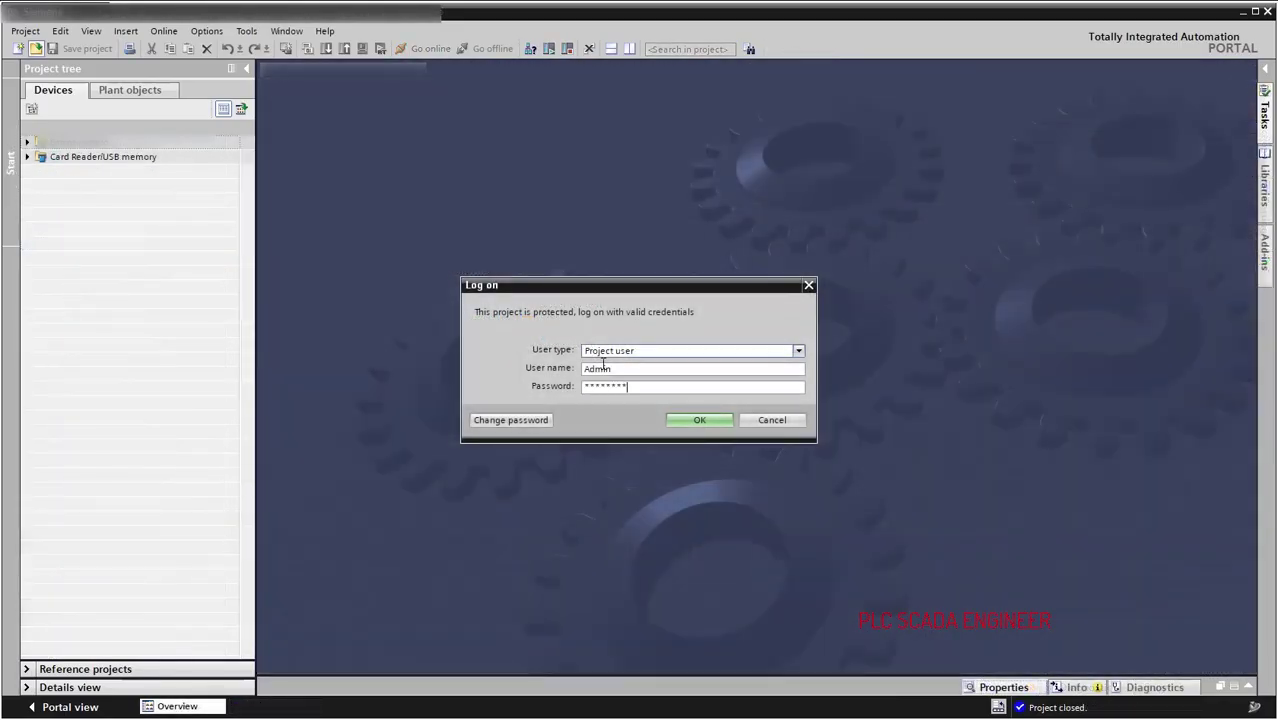
pyautogui.click(697, 419)
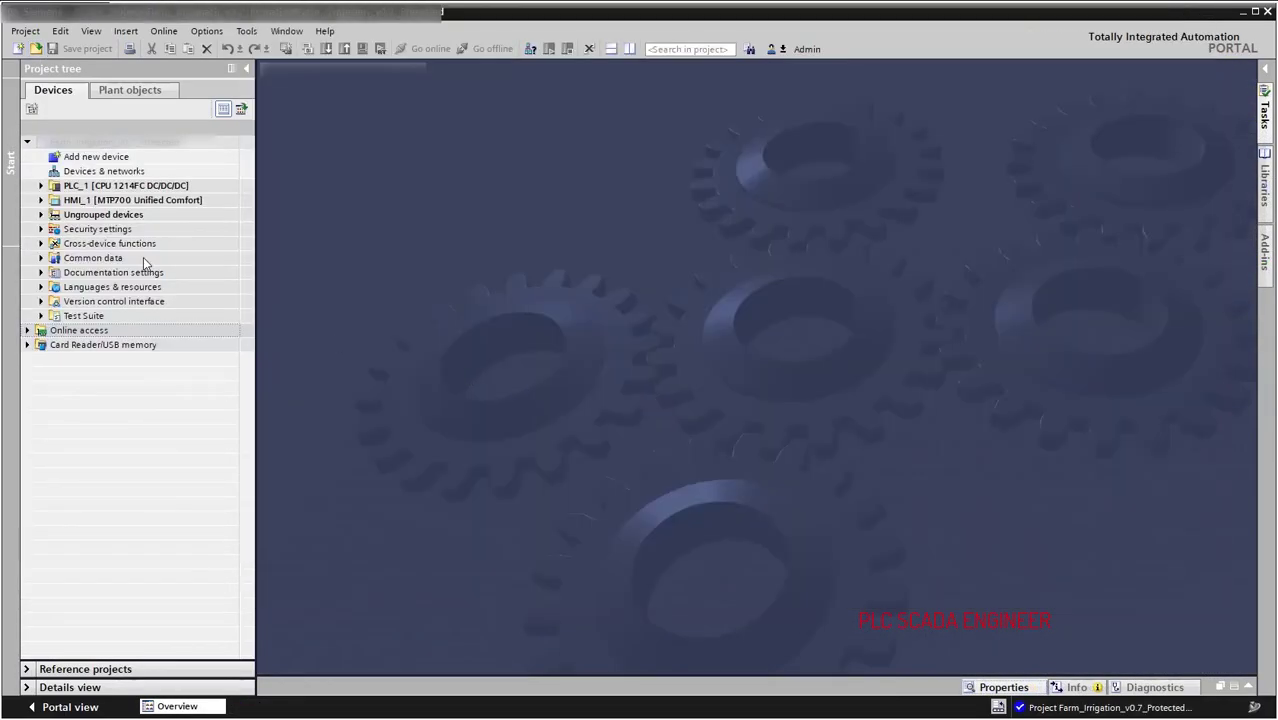
# Open Main [OB1] from PLC_1 > Program blocks in the ladder editor.
pyautogui.click(41, 185)
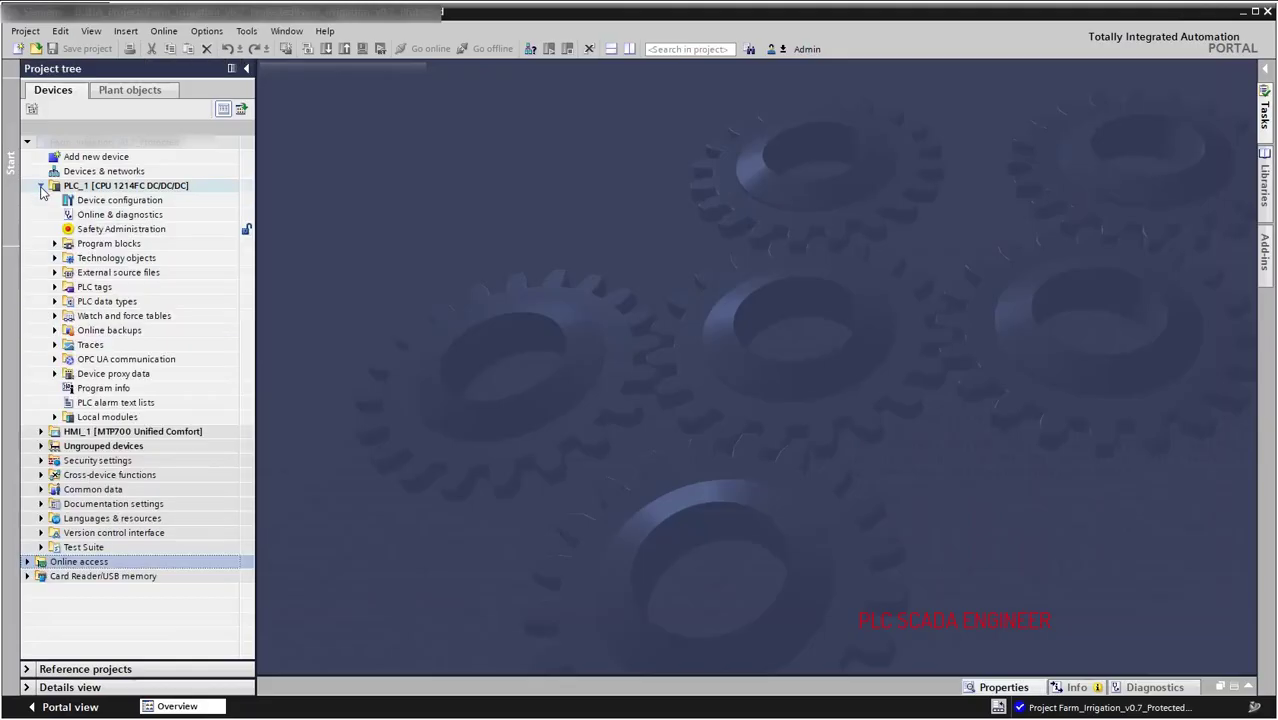
pyautogui.click(55, 243)
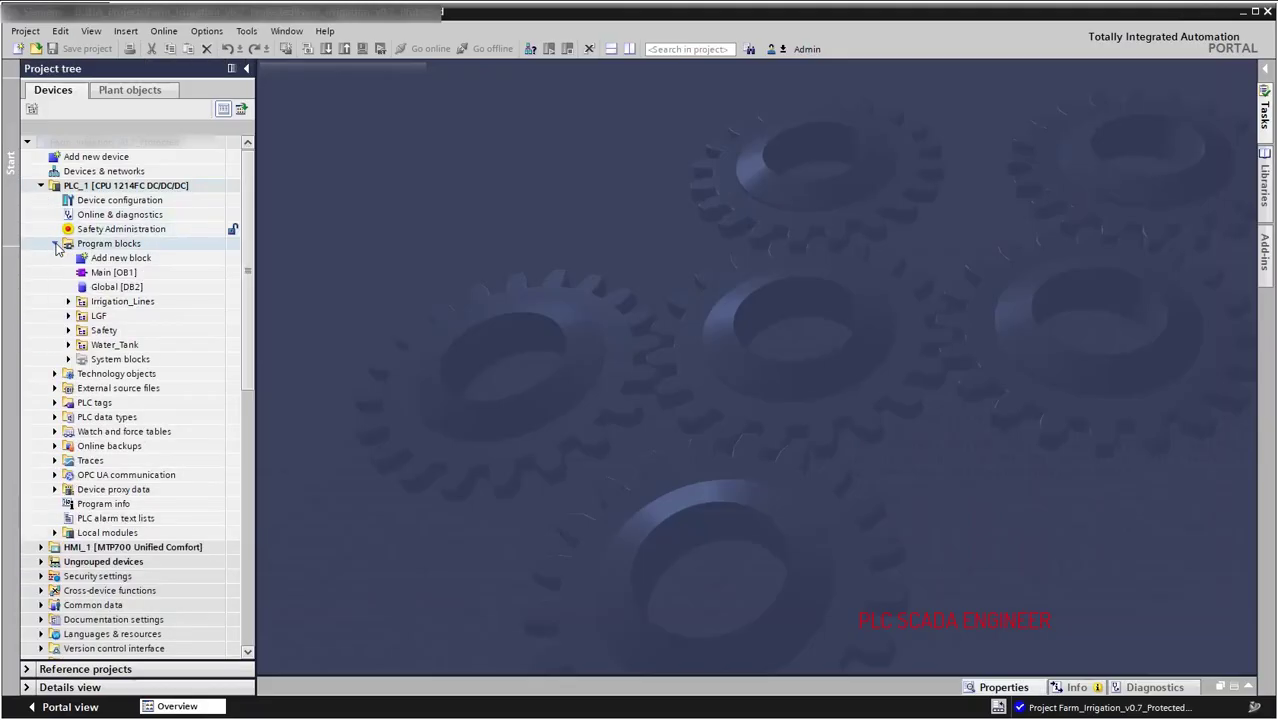
pyautogui.doubleClick(102, 272)
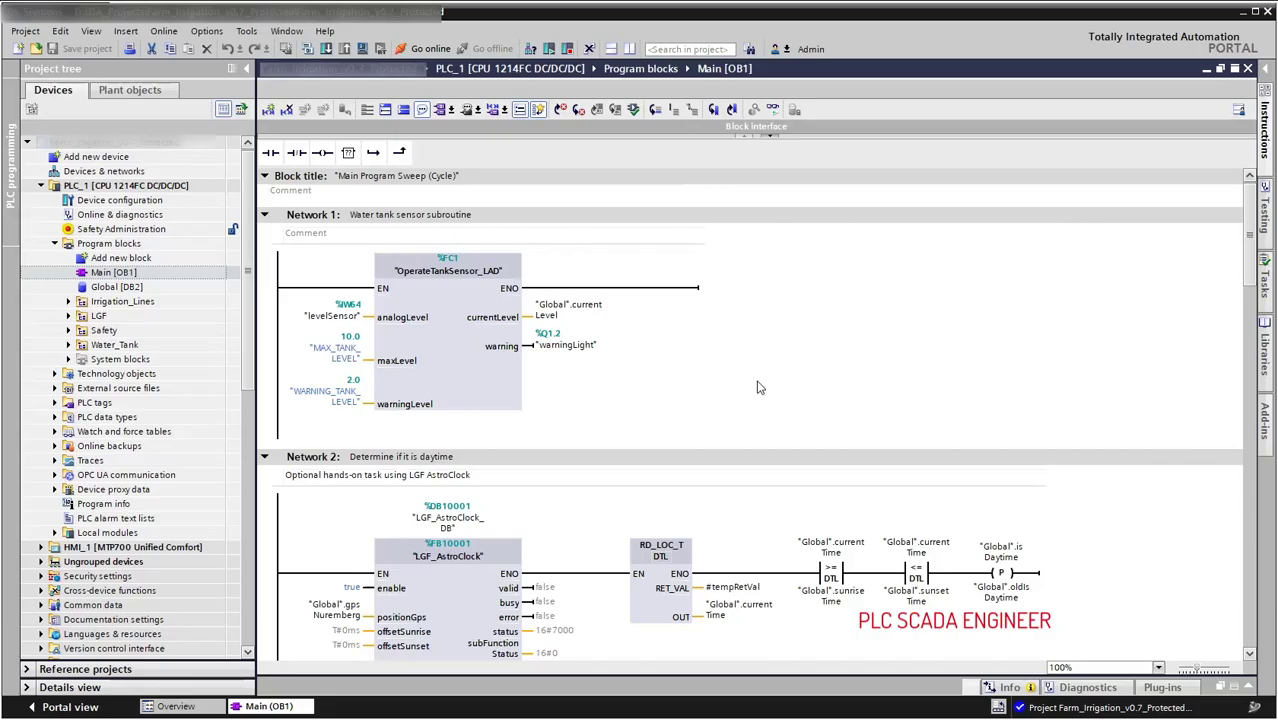
# Define a write-protection password in the Main [OB1] block properties.
pyautogui.hotkey('alt', 'Return')
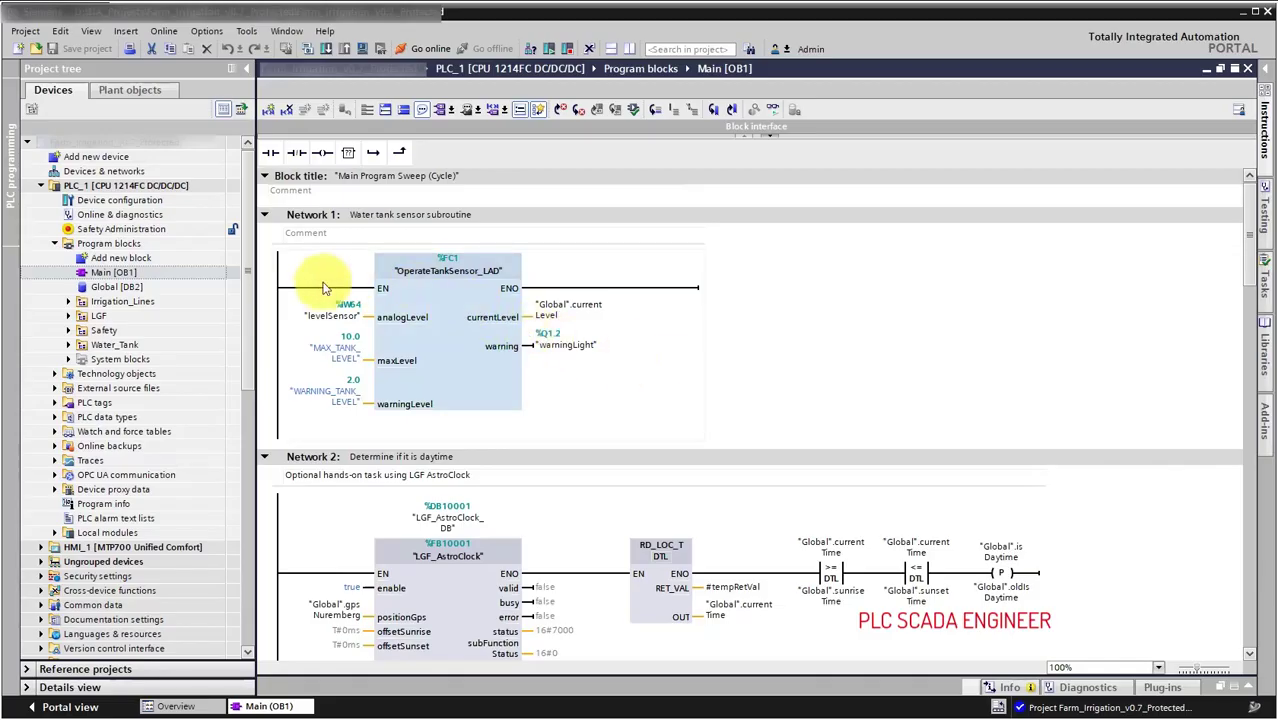
pyautogui.rightClick(209, 272)
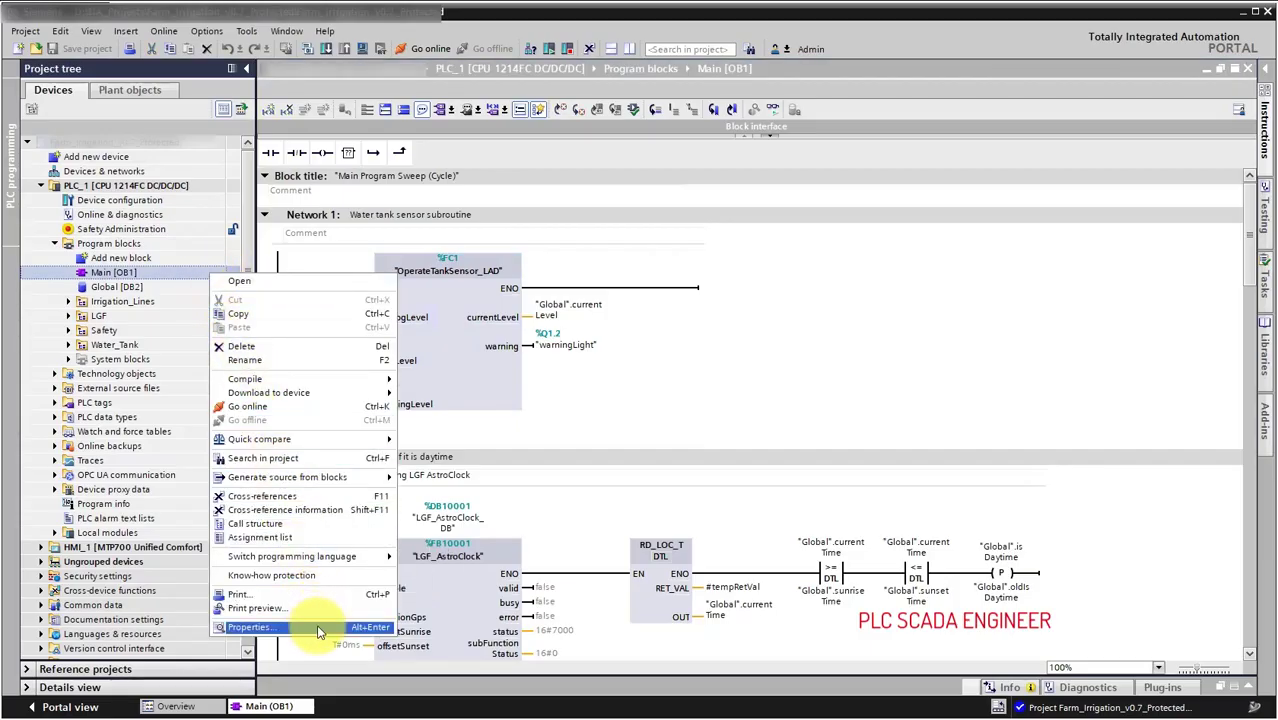
pyautogui.click(314, 685)
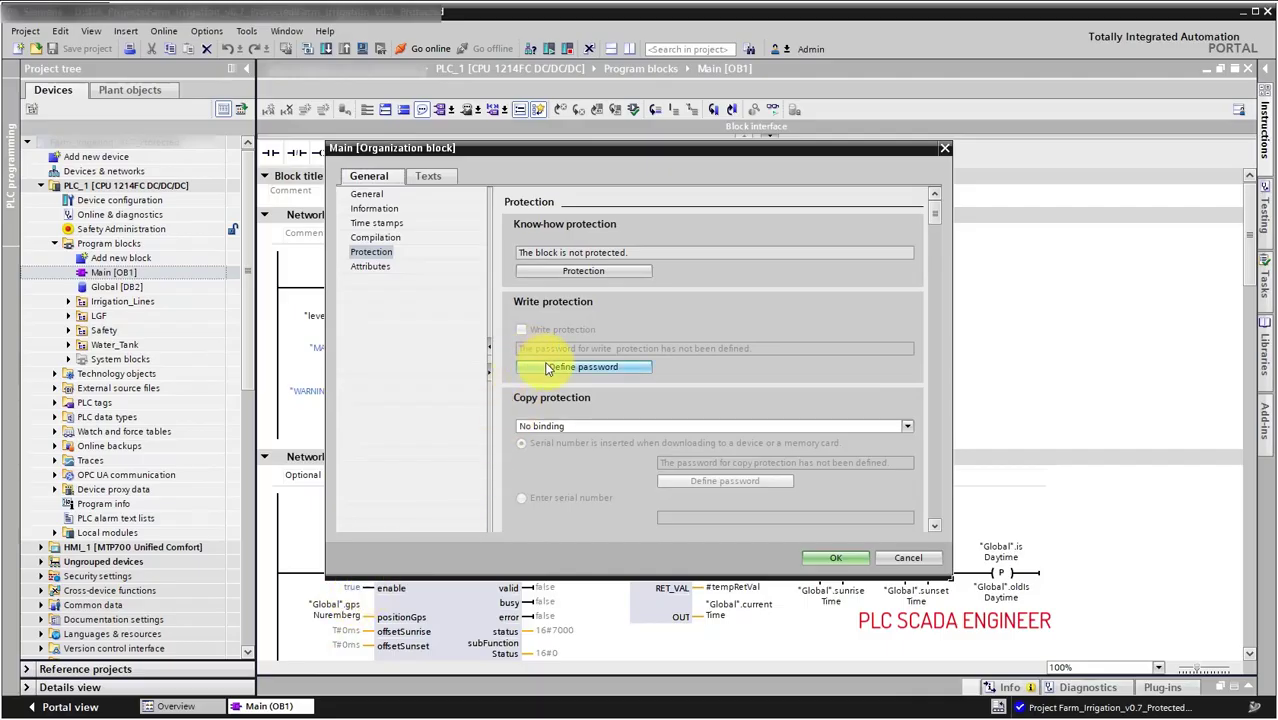
pyautogui.click(549, 369)
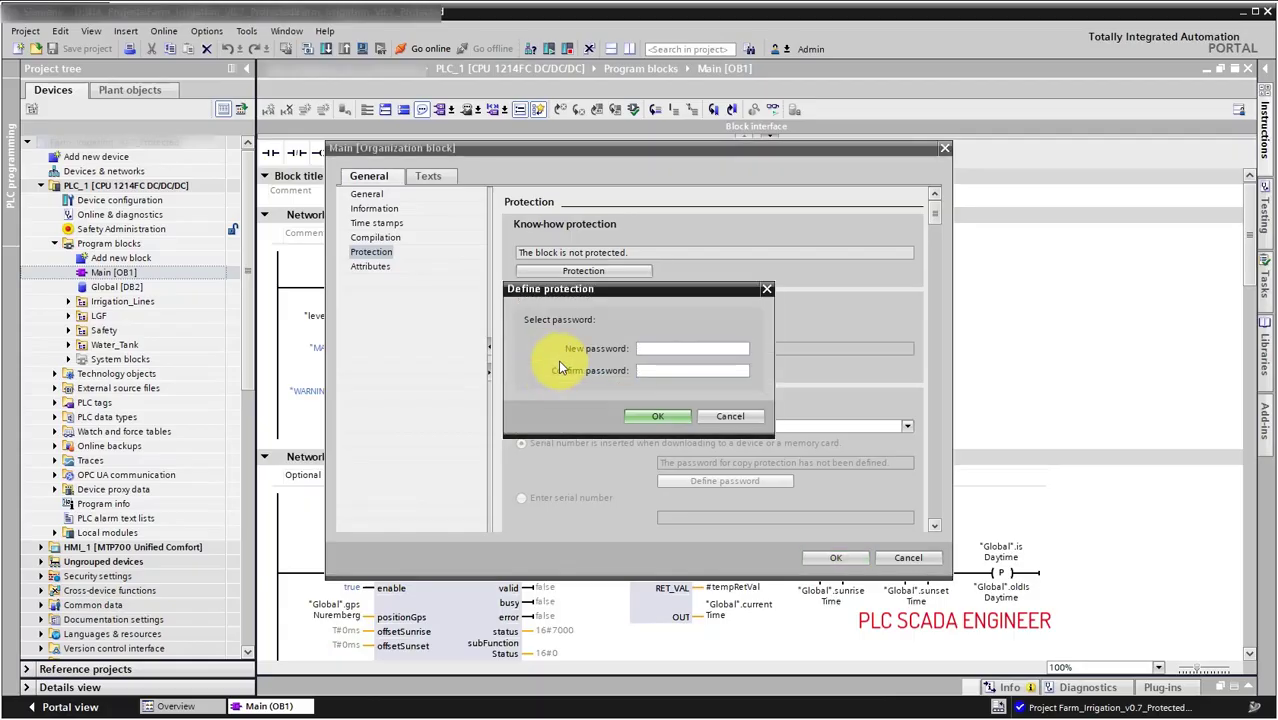
pyautogui.write('********')
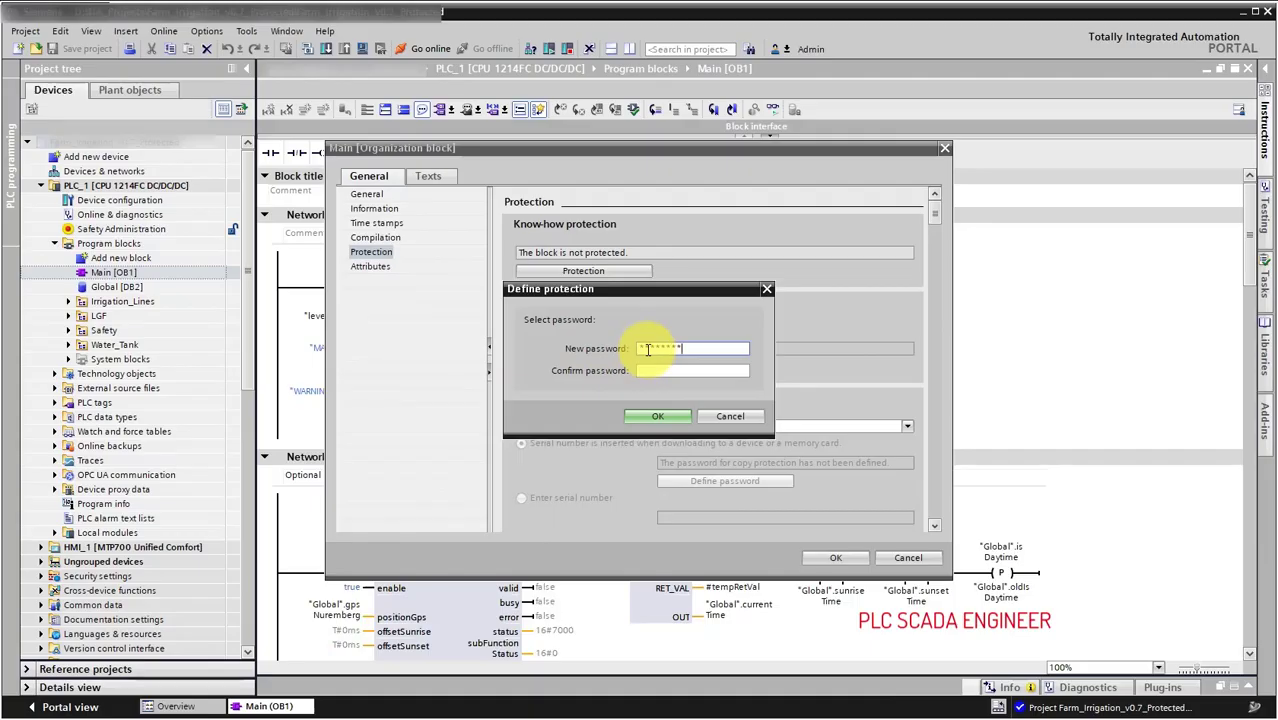
pyautogui.press('Tab')
pyautogui.write('********')
pyautogui.click(648, 415)
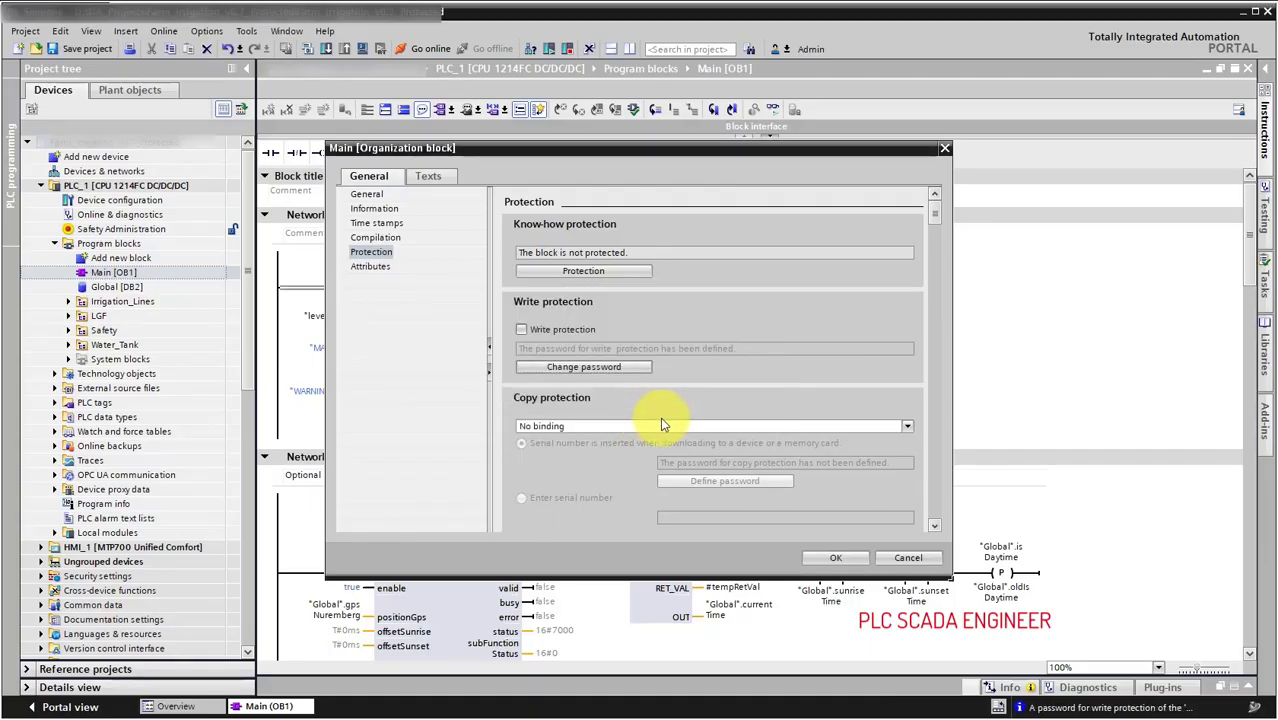
# Enable write protection on Main [OB1] with the block password and apply it.
pyautogui.click(523, 331)
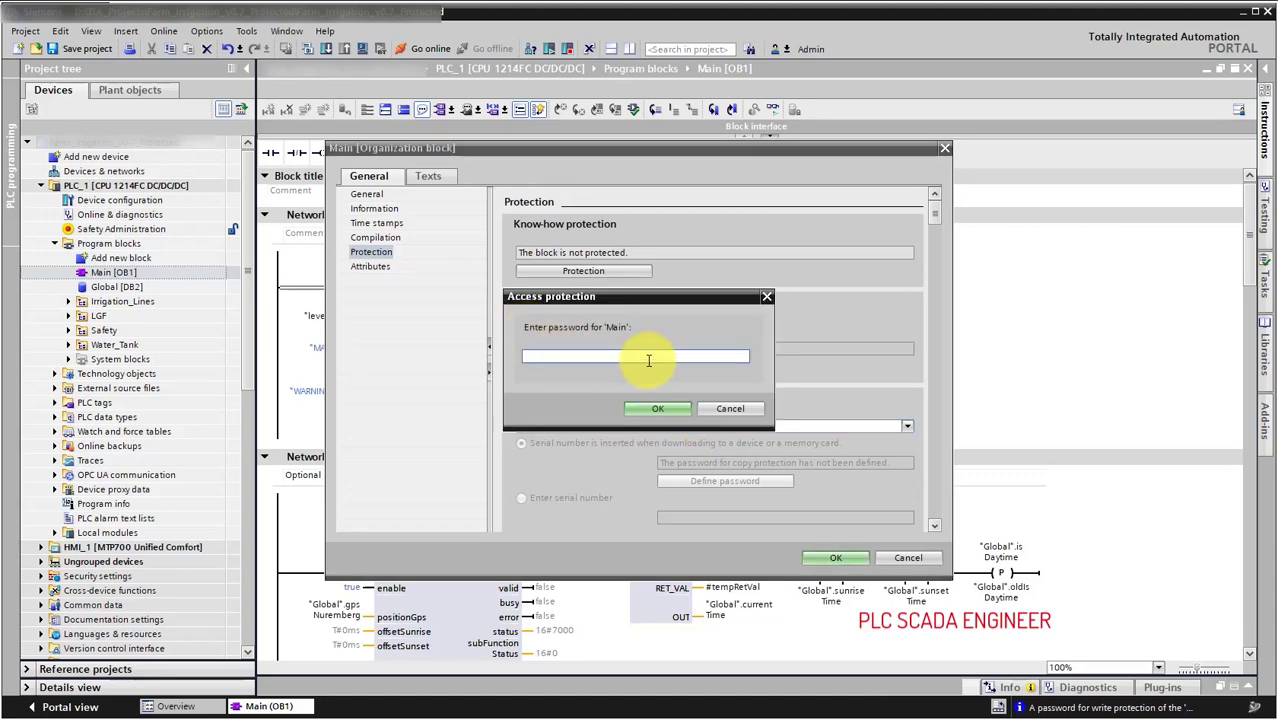
pyautogui.write('********')
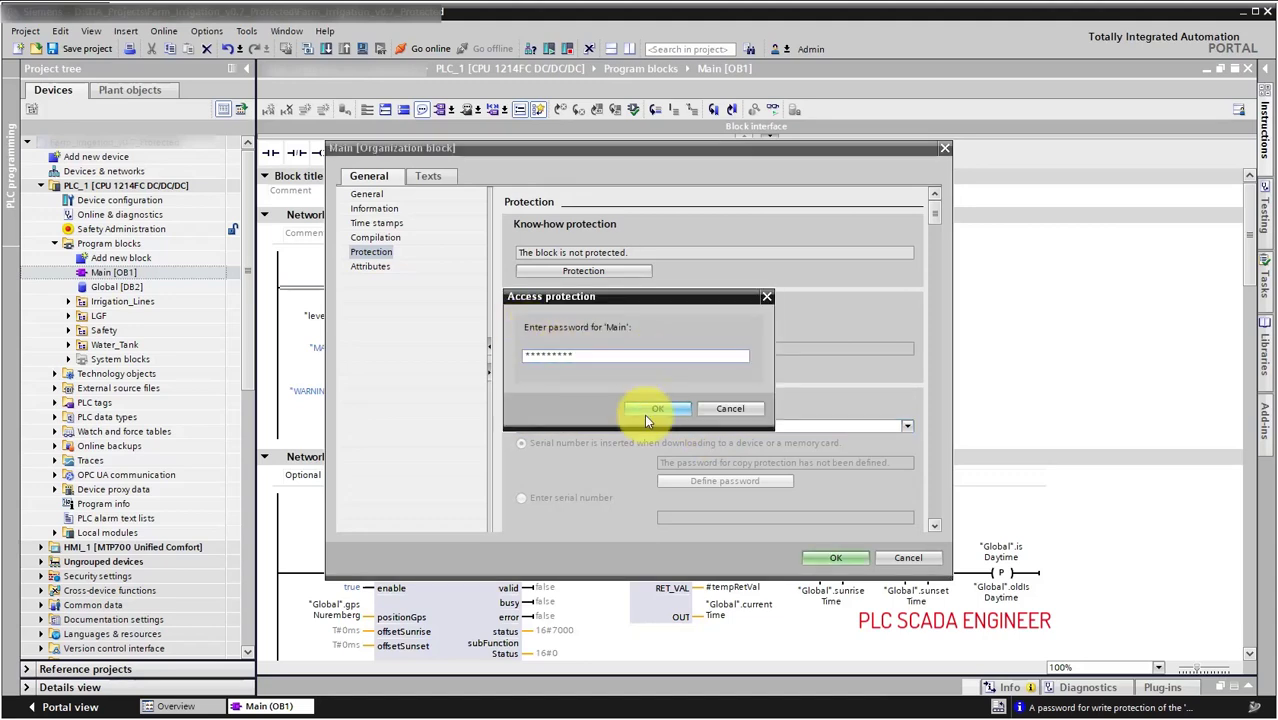
pyautogui.click(645, 410)
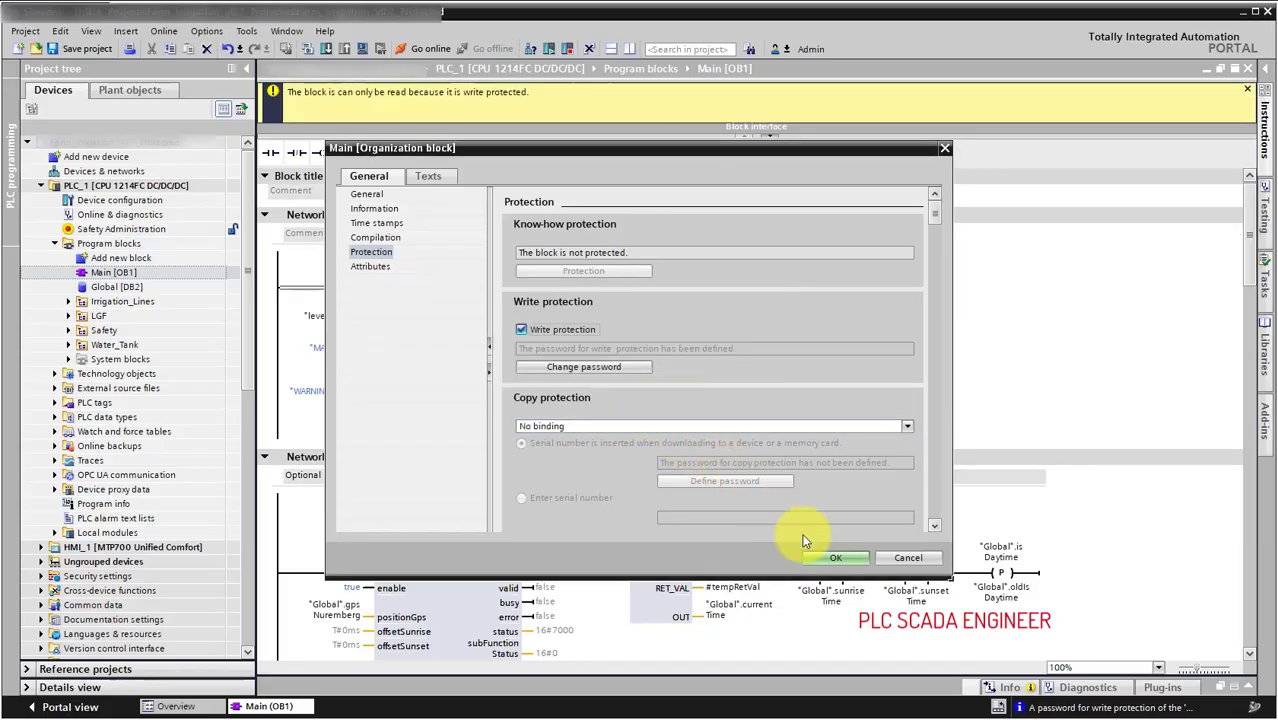
pyautogui.click(830, 557)
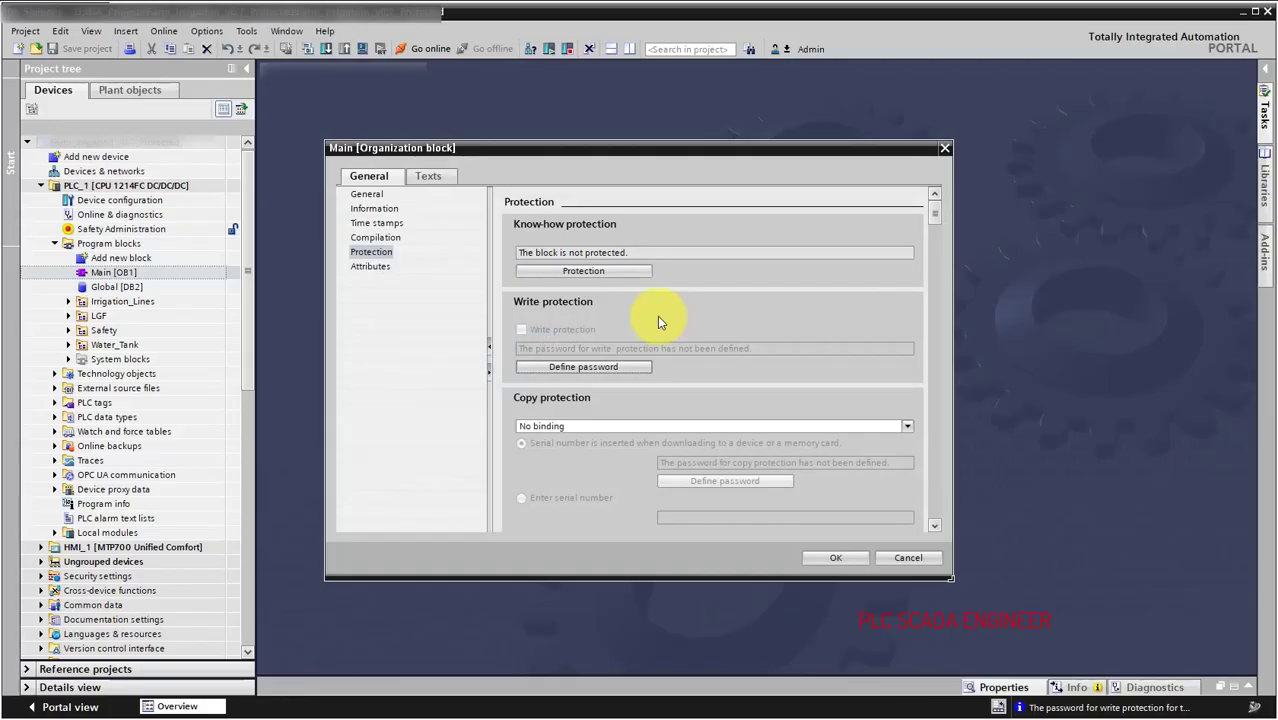
# Define and confirm a know-how protection password for Main [OB1].
pyautogui.click(637, 272)
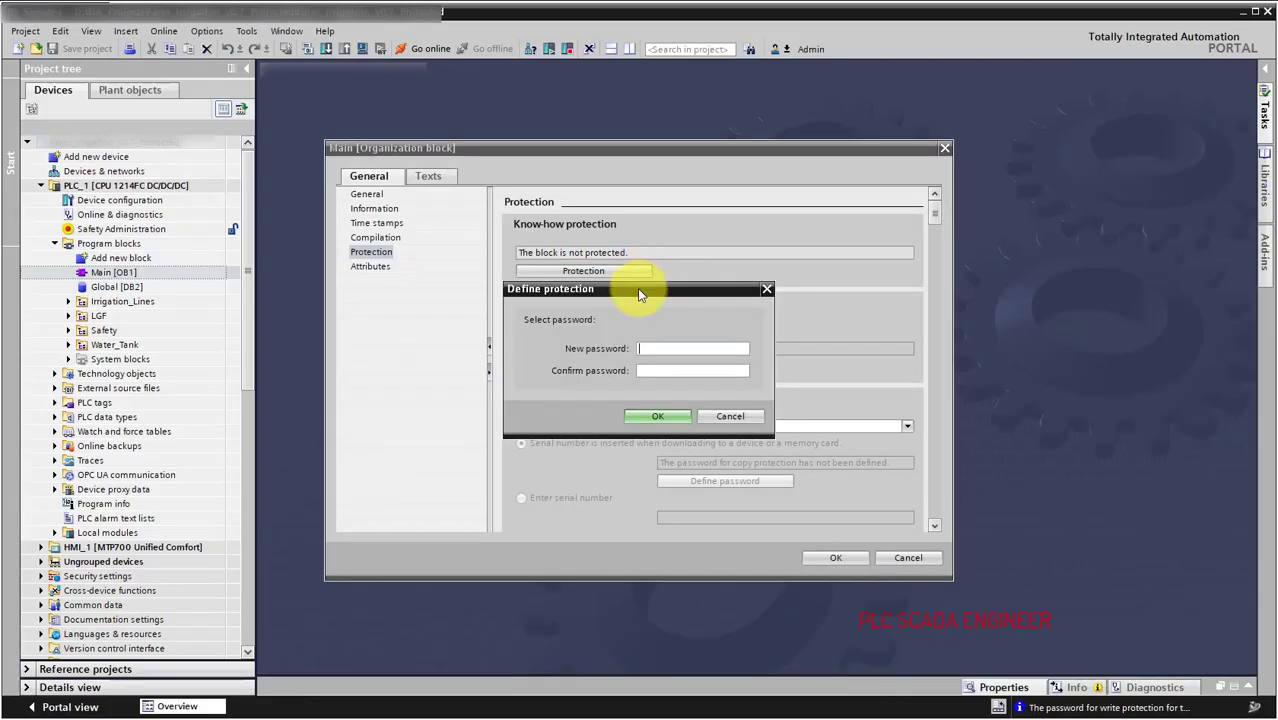
pyautogui.click(651, 347)
pyautogui.write('*******')
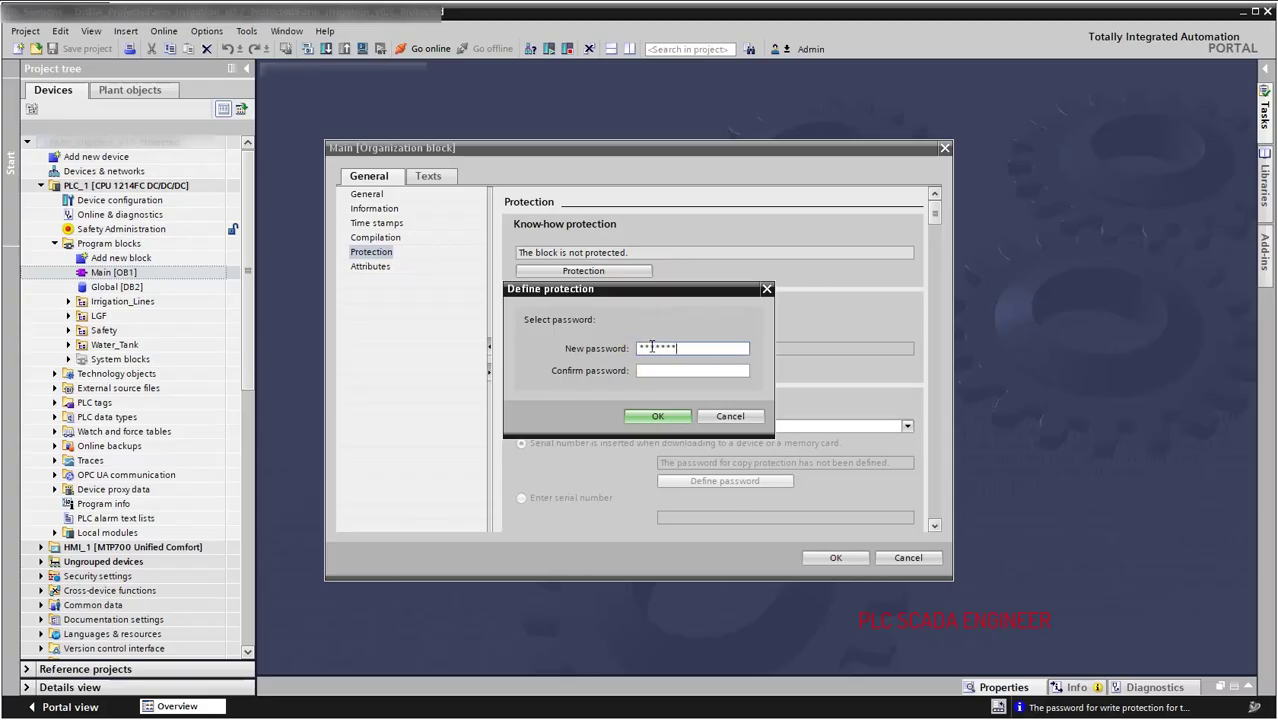
pyautogui.press('Tab')
pyautogui.write('*******')
pyautogui.press('Return')
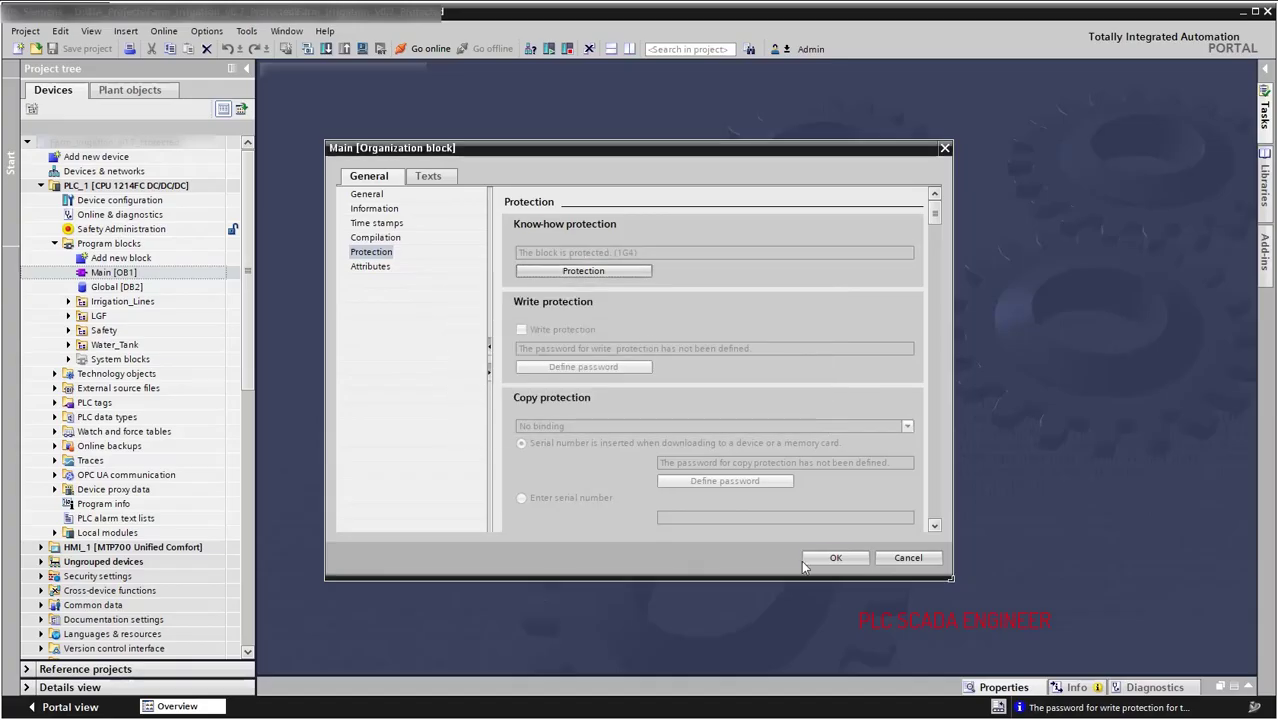
# Apply the know-how protection, then open Main [OB1] read-only past its password prompt.
pyautogui.click(834, 558)
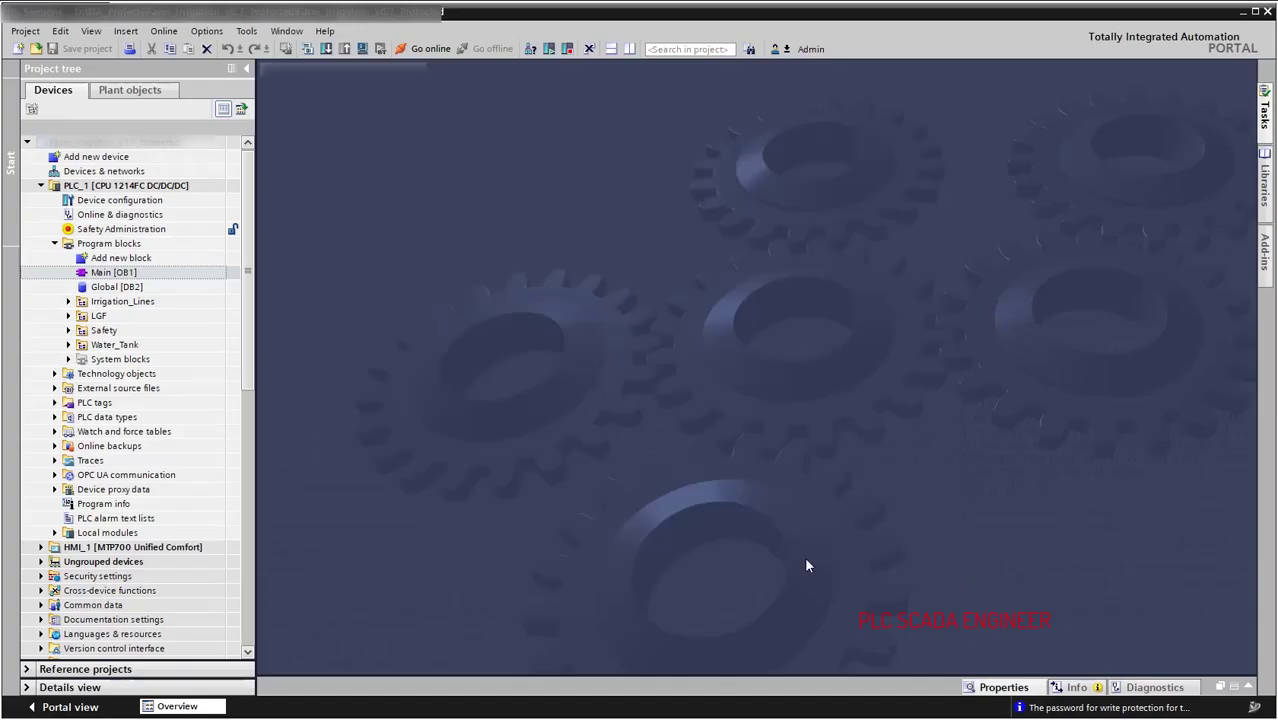
pyautogui.doubleClick(233, 276)
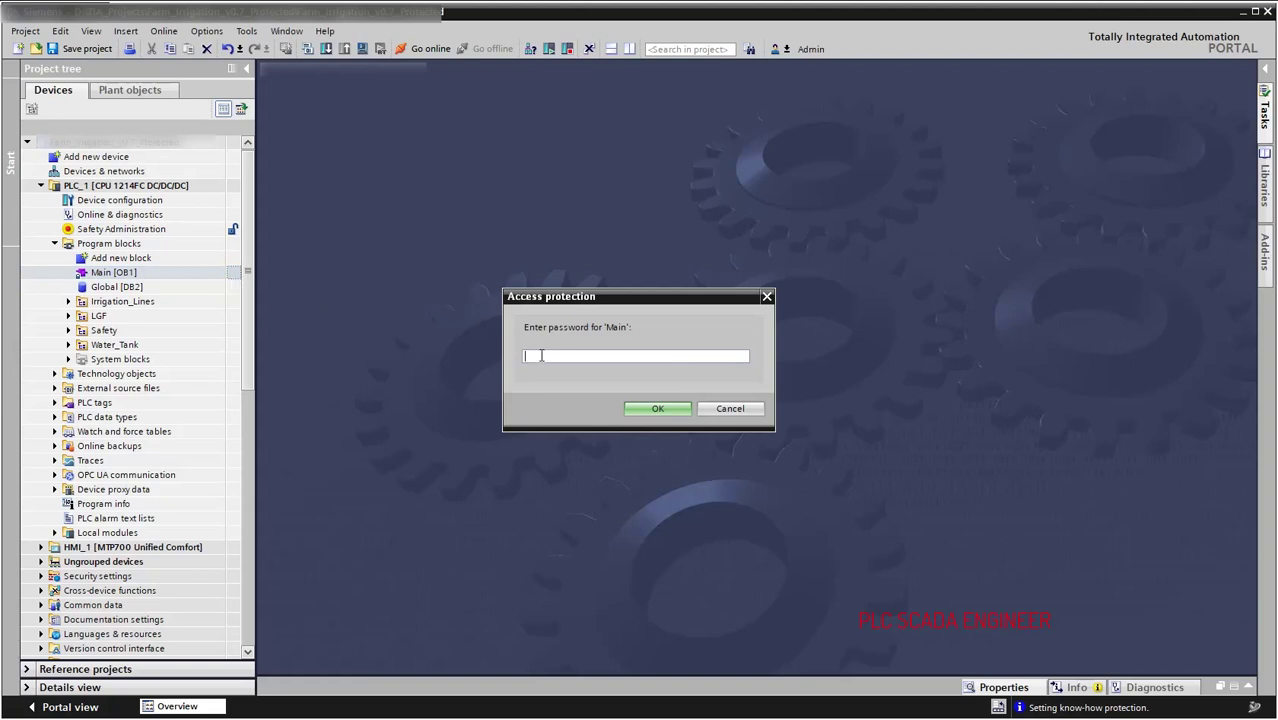
pyautogui.click(728, 411)
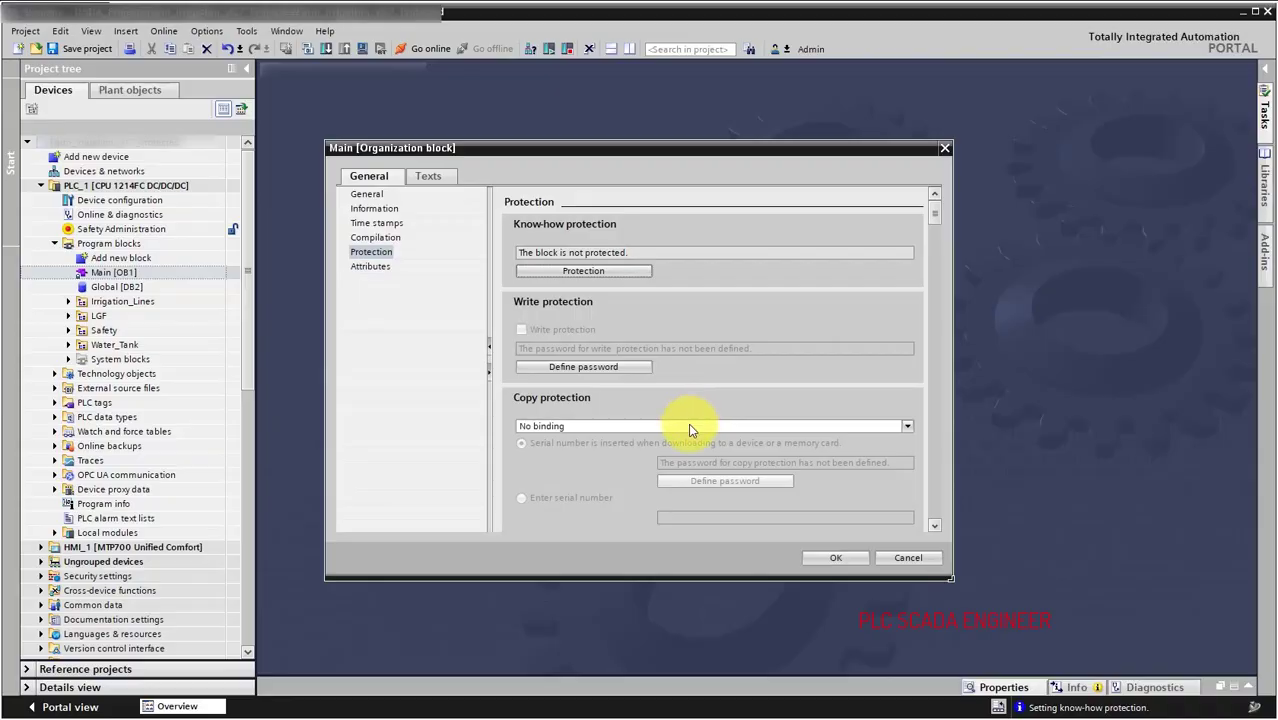
# Bind Main [OB1] copy protection to the CPU serial number, entering the serial number manually instead of a password.
pyautogui.click(688, 426)
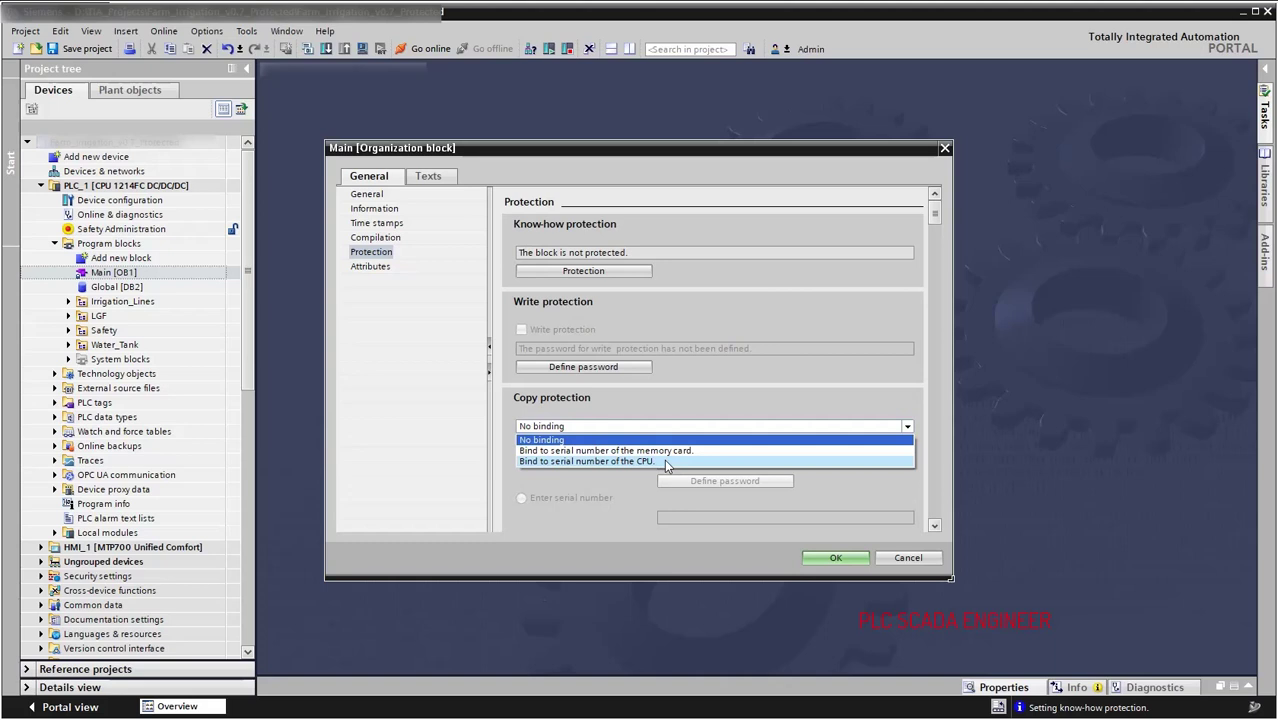
pyautogui.click(664, 459)
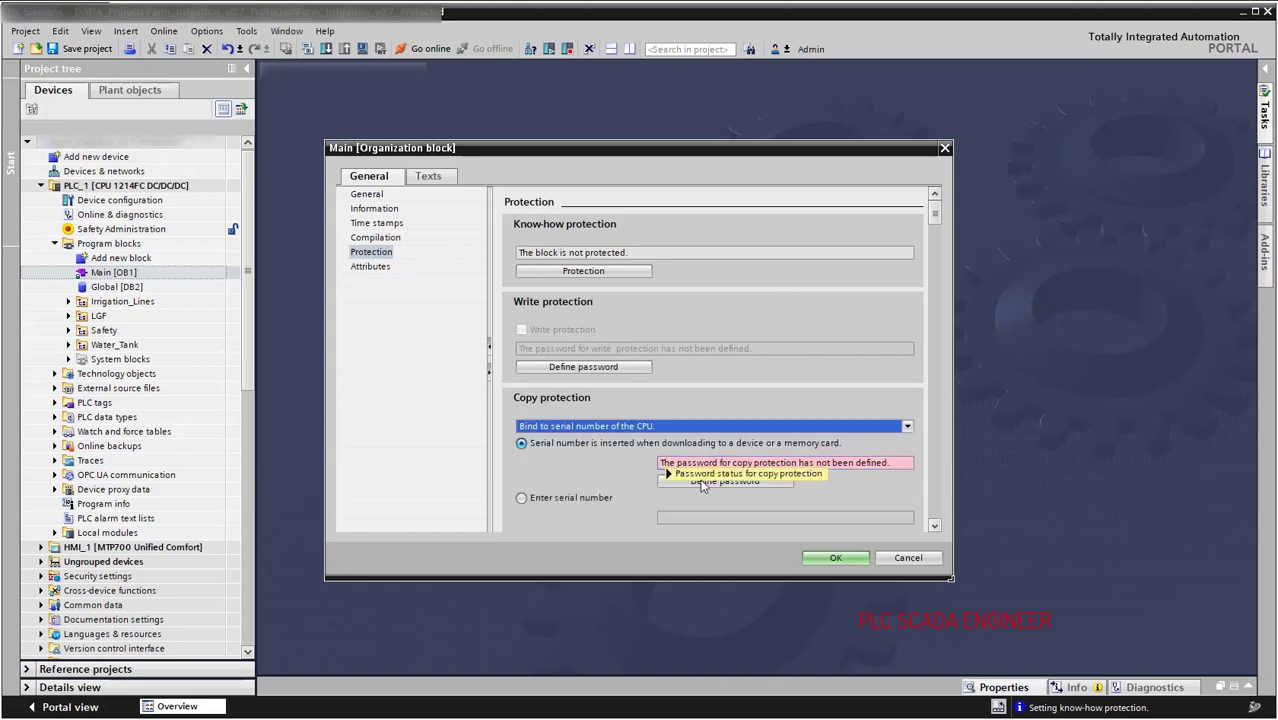
pyautogui.click(709, 484)
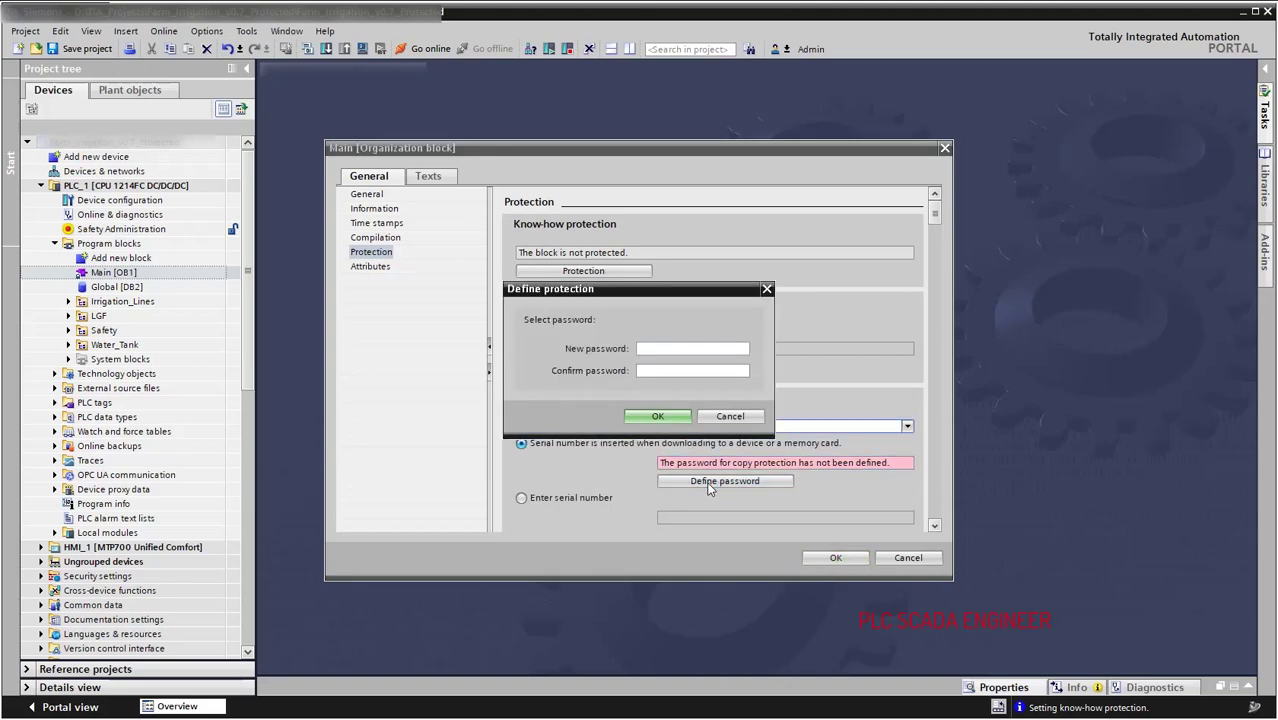
pyautogui.click(738, 416)
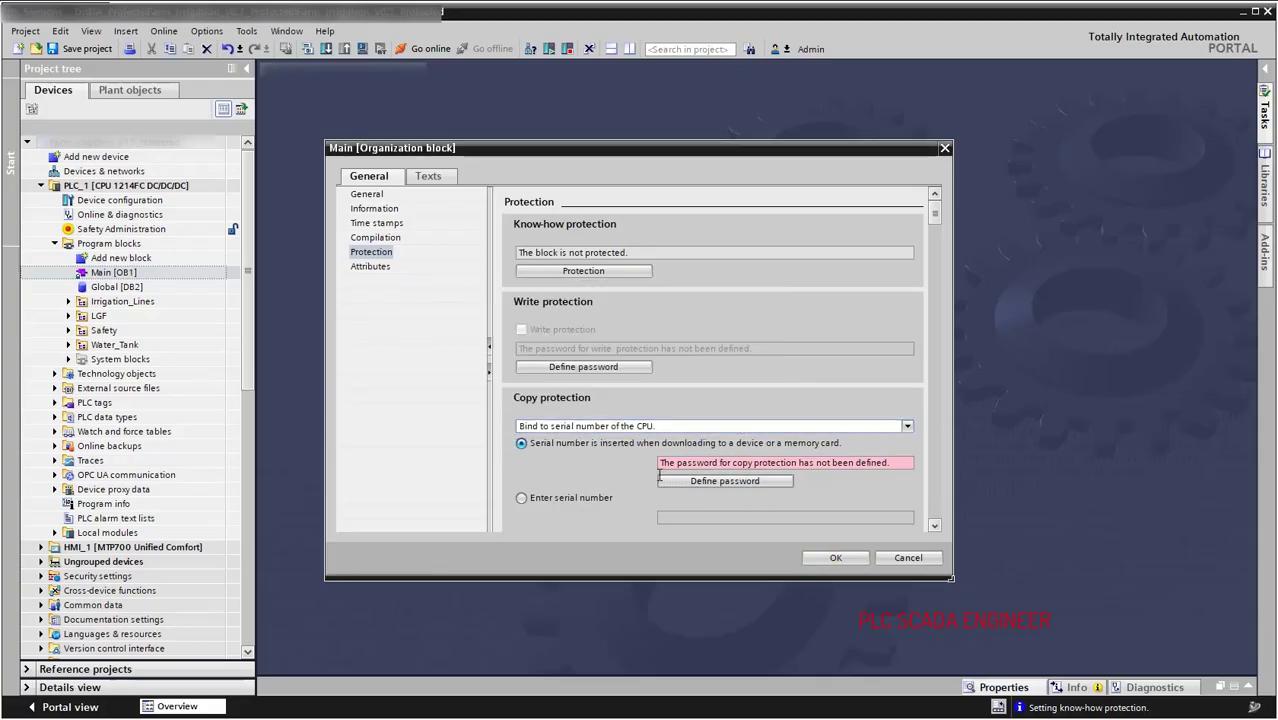
pyautogui.click(585, 498)
pyautogui.click(685, 516)
pyautogui.write('Serial number goes here')
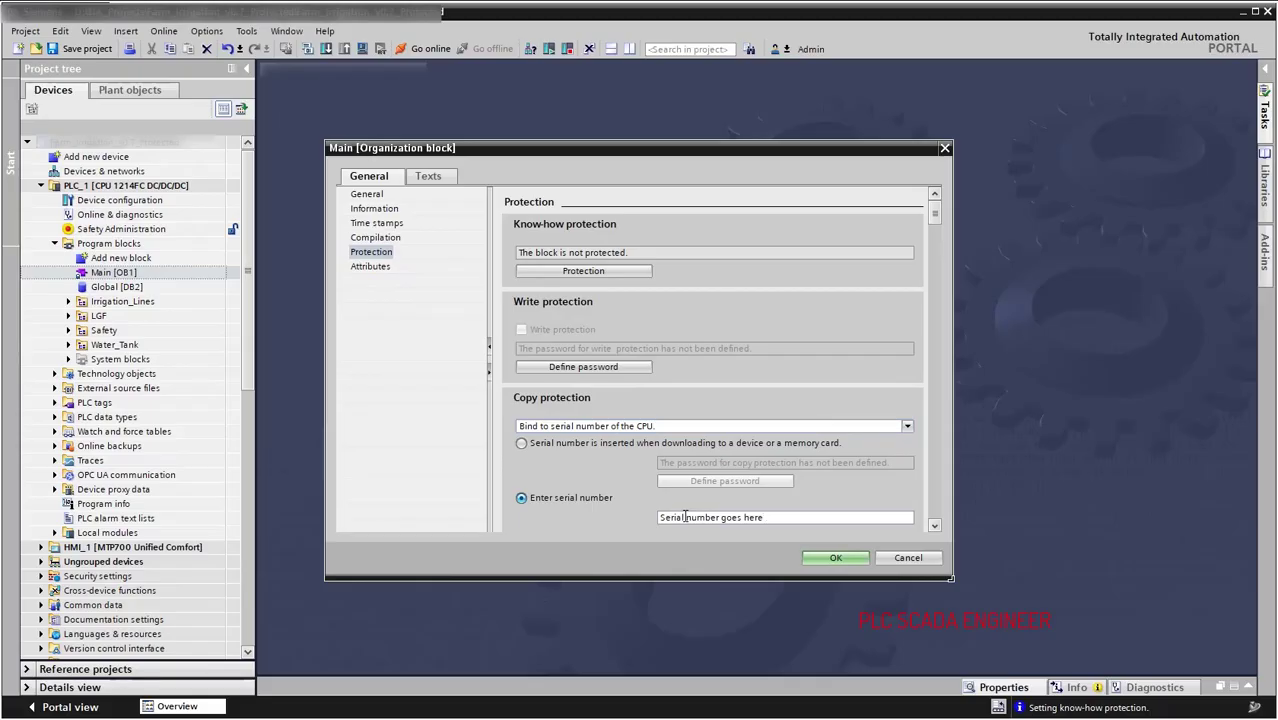
pyautogui.press('BackSpace')
pyautogui.press('BackSpace')
pyautogui.press('BackSpace')
pyautogui.press('BackSpace')
pyautogui.press('BackSpace')
pyautogui.press('BackSpace')
pyautogui.press('BackSpace')
pyautogui.press('BackSpace')
pyautogui.press('BackSpace')
pyautogui.press('BackSpace')
pyautogui.press('BackSpace')
pyautogui.press('BackSpace')
pyautogui.press('BackSpace')
pyautogui.press('BackSpace')
pyautogui.press('BackSpace')
pyautogui.press('BackSpace')
pyautogui.press('BackSpace')
pyautogui.press('BackSpace')
pyautogui.press('BackSpace')
pyautogui.press('BackSpace')
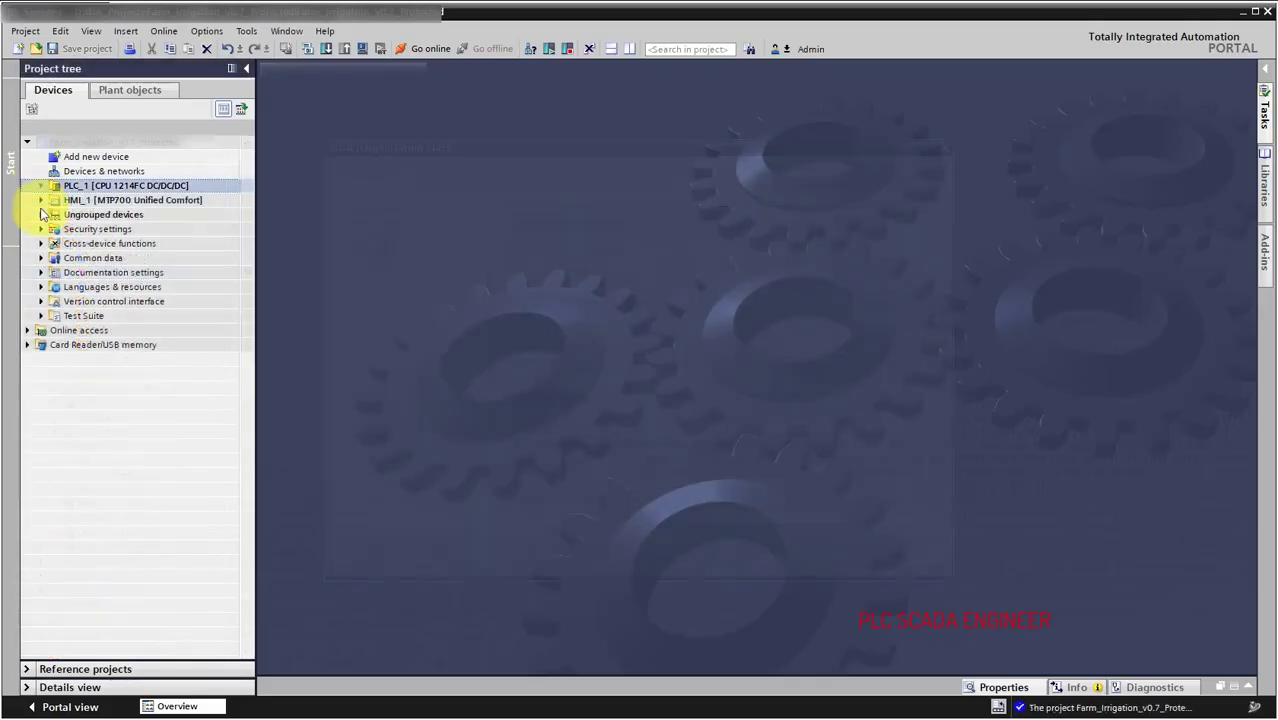
# Open the Certificate manager under Security settings > Security features and show its Device certificates list.
pyautogui.click(41, 229)
pyautogui.click(55, 272)
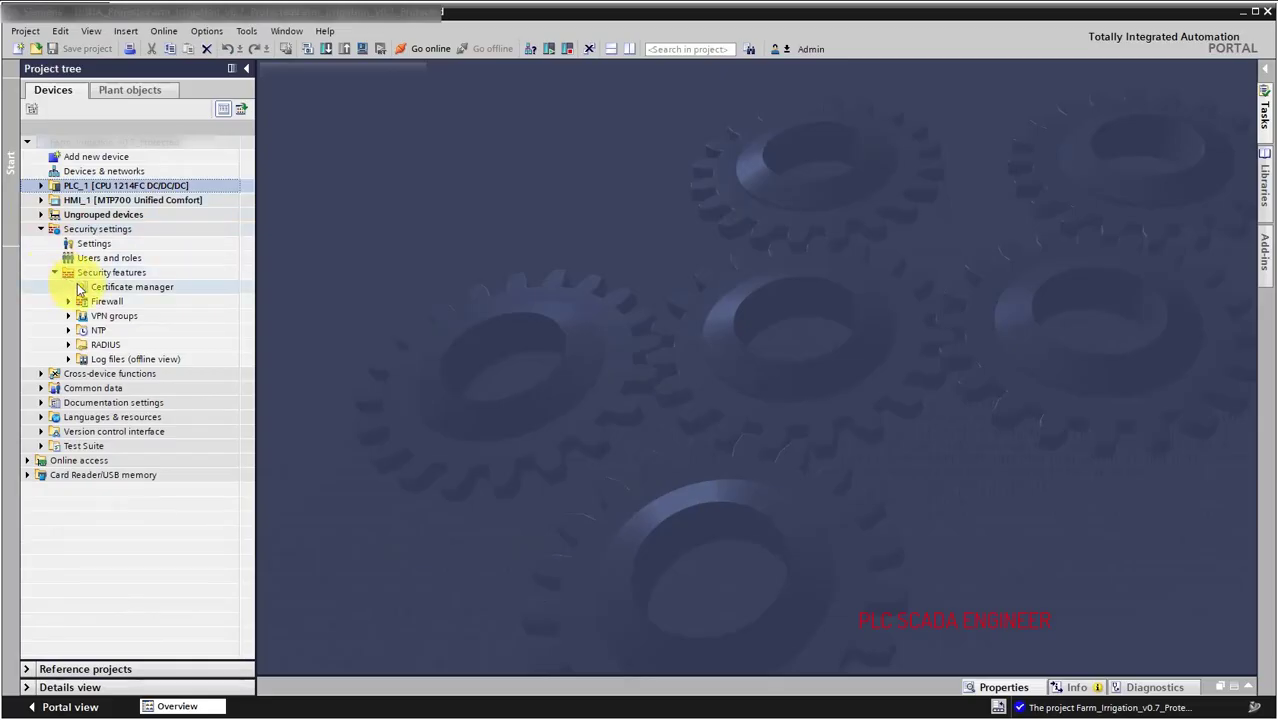
pyautogui.click(80, 289)
pyautogui.doubleClick(80, 289)
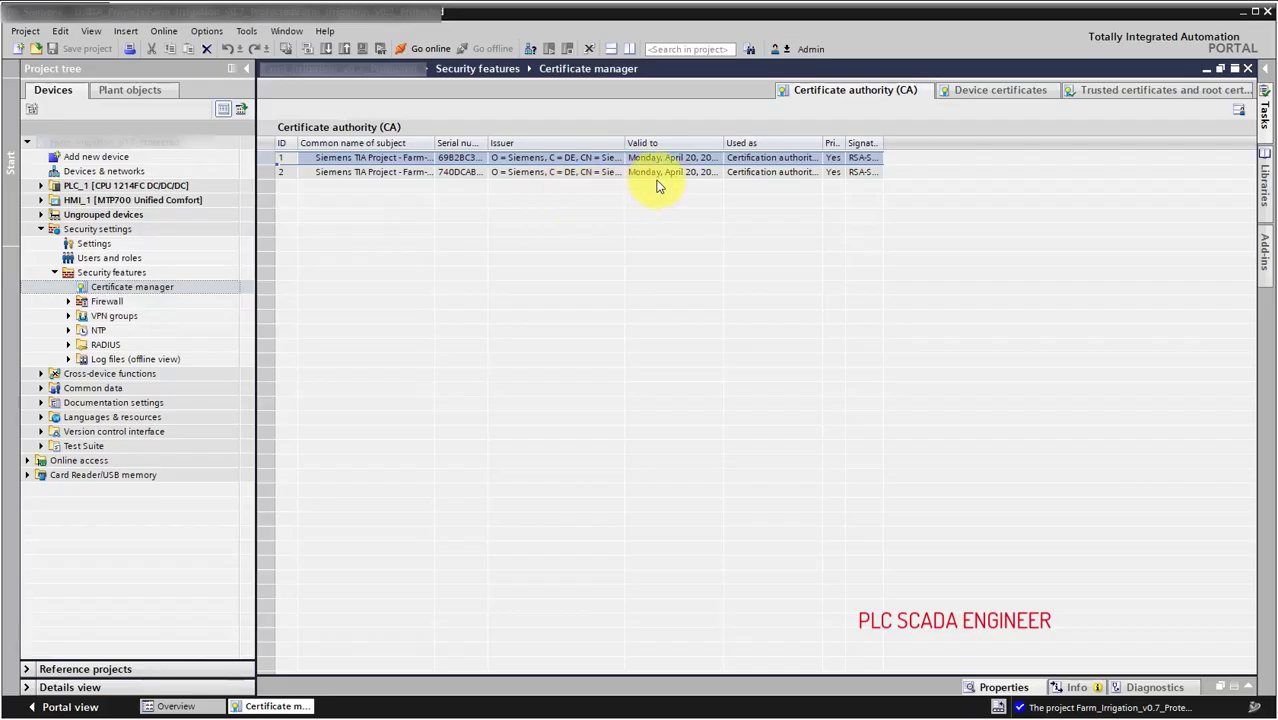
pyautogui.click(972, 97)
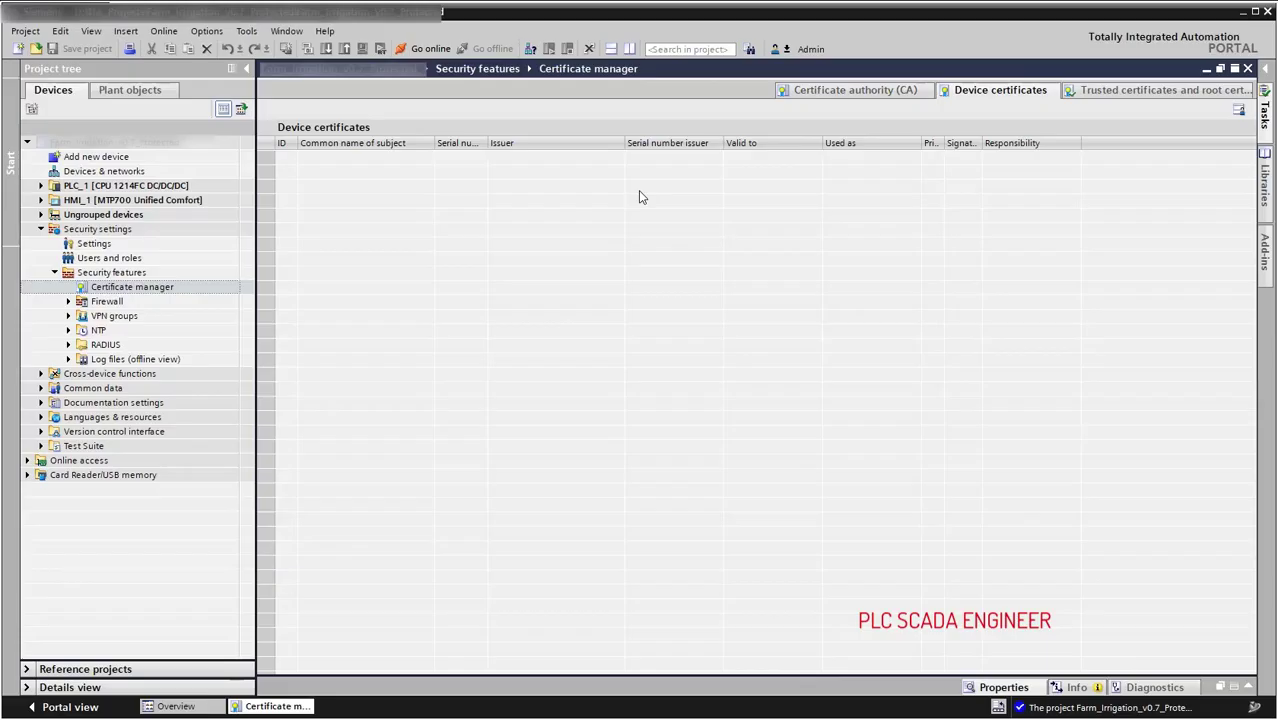
# Start a new device certificate and pick the first project certificate authority as signer.
pyautogui.rightClick(640, 192)
pyautogui.click(655, 200)
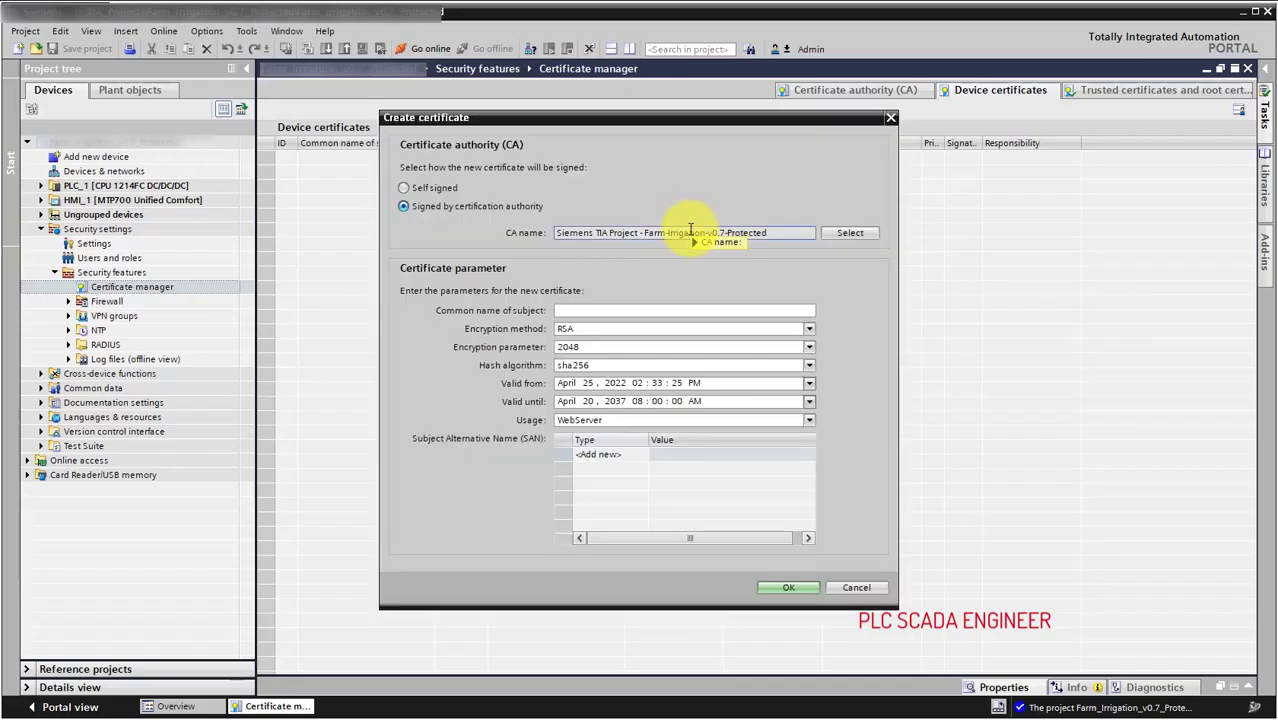
pyautogui.click(842, 235)
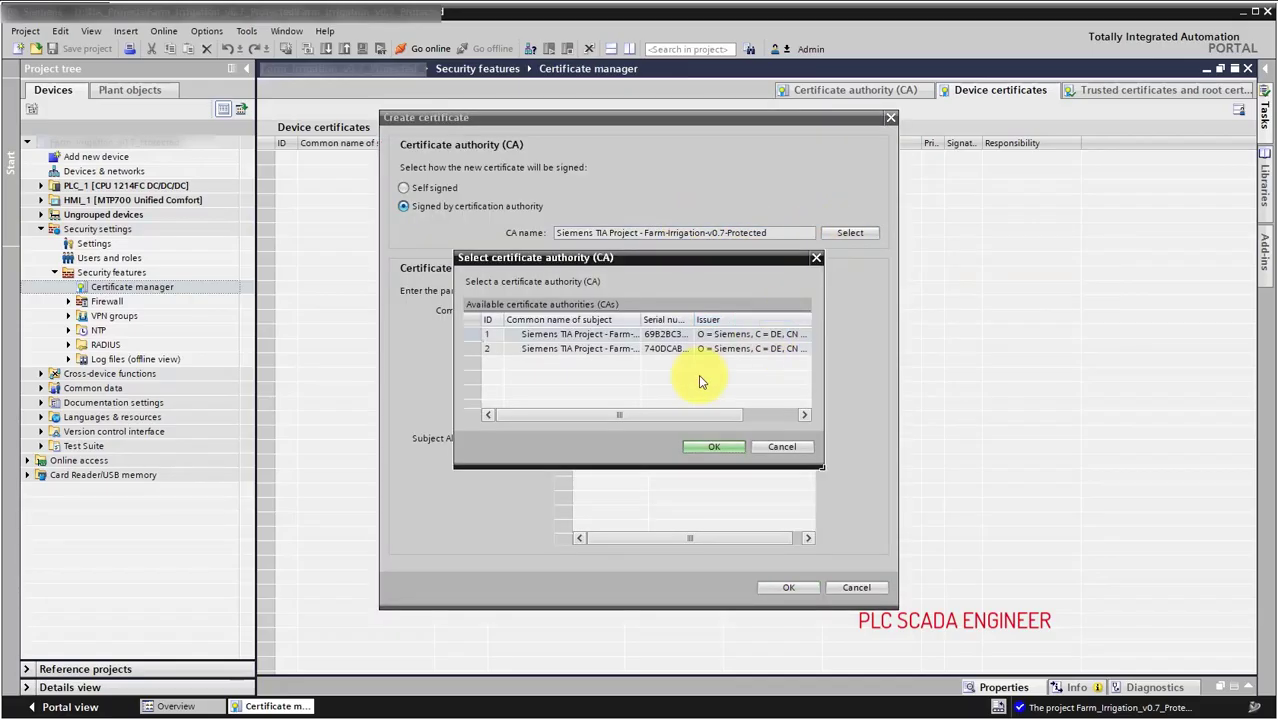
pyautogui.moveTo(642, 320); pyautogui.dragTo(725, 320)
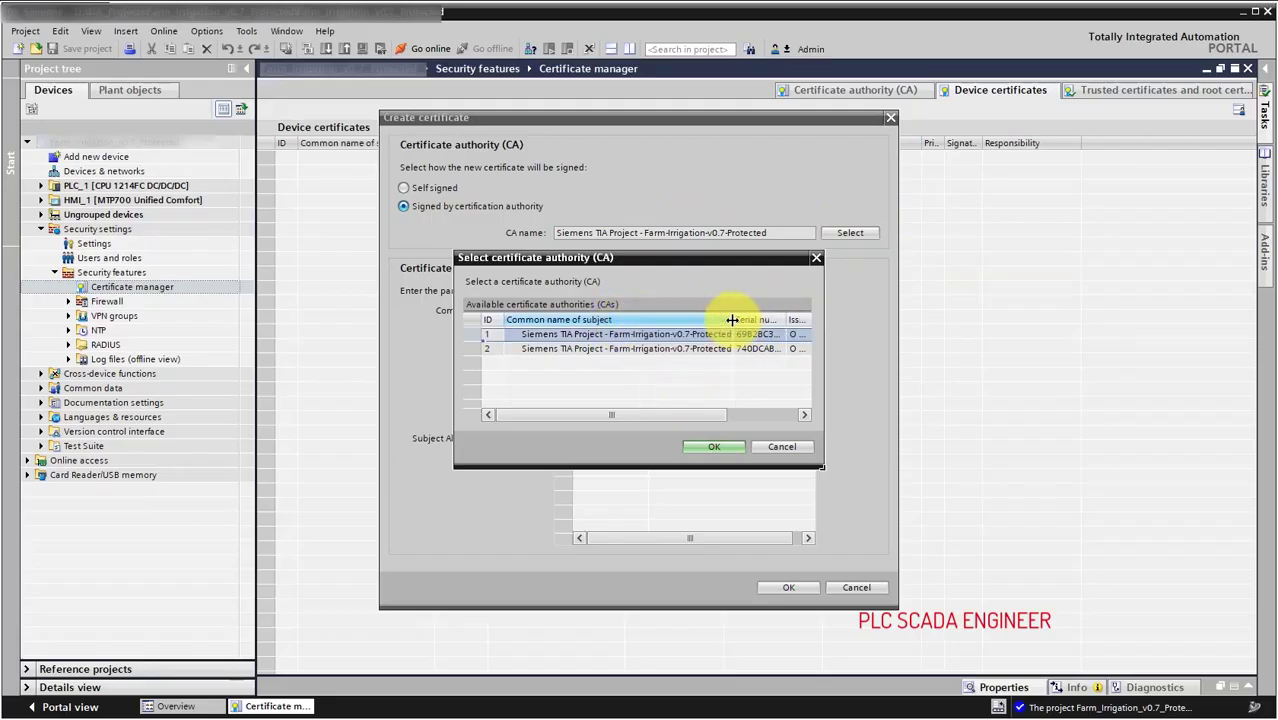
pyautogui.click(560, 334)
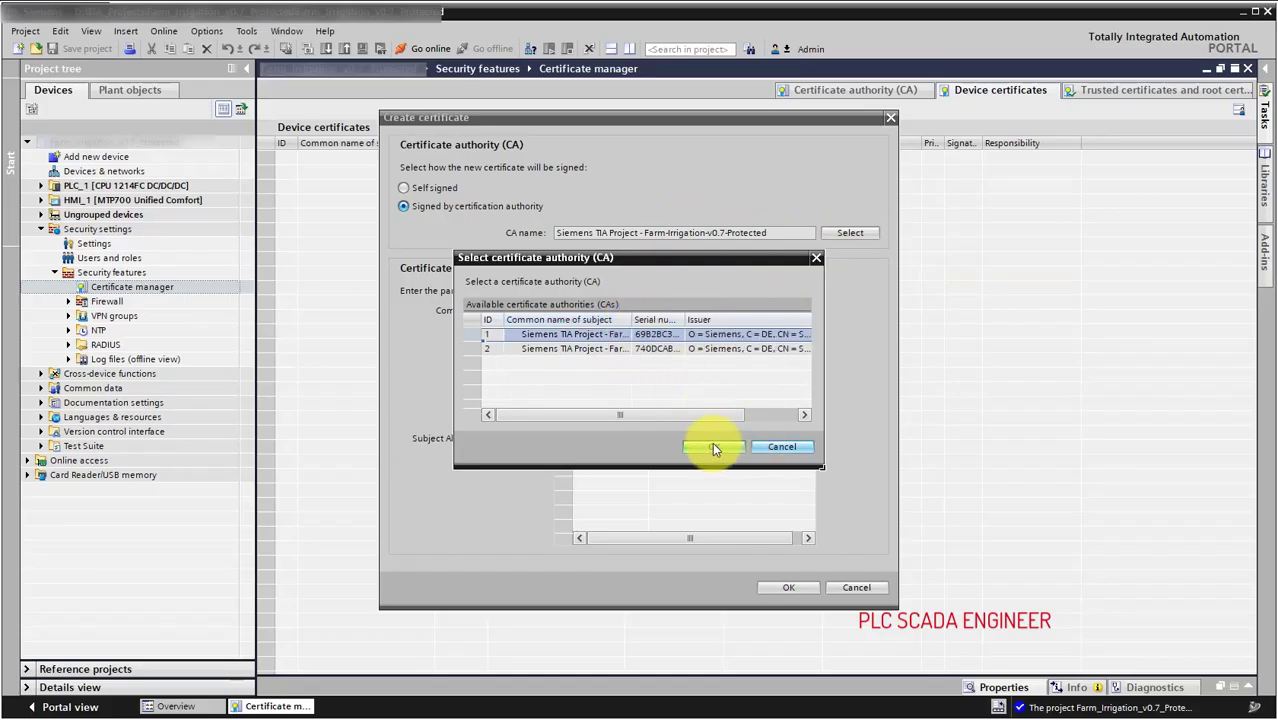
pyautogui.click(712, 444)
# Name the certificate NewUserCertificate, keep WebServer usage, and create it.
pyautogui.click(622, 310)
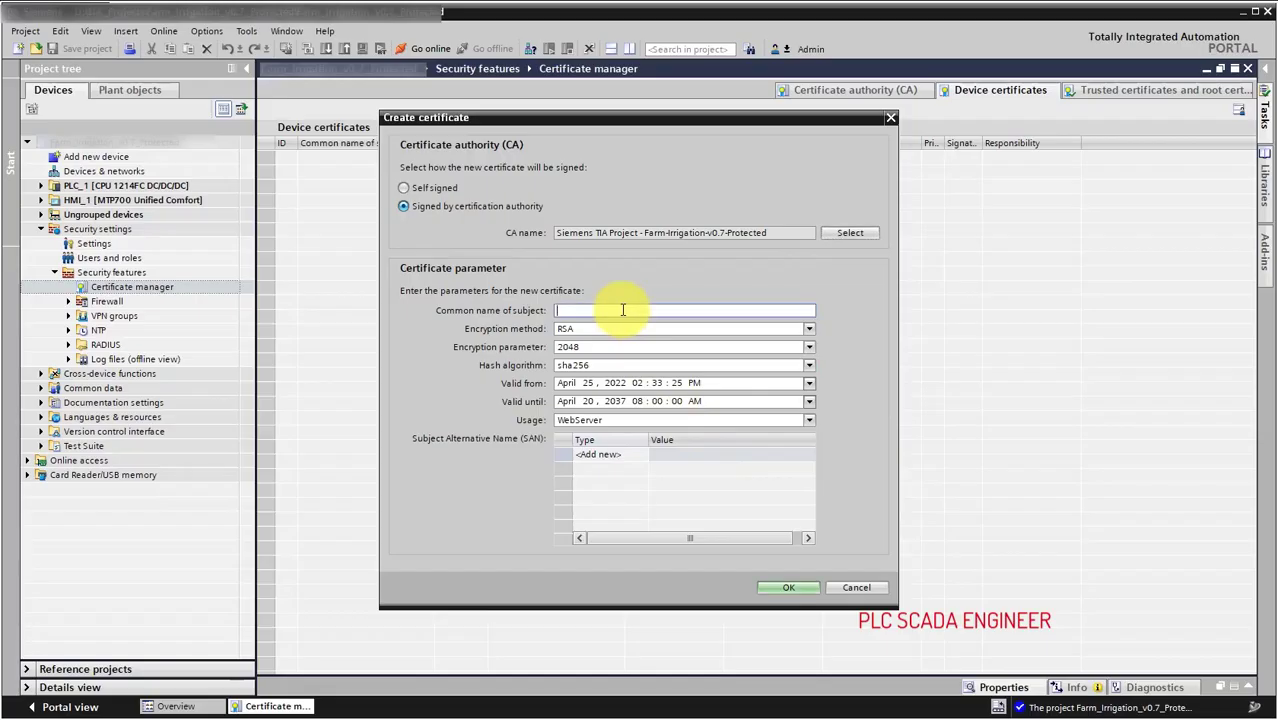
pyautogui.write('NewUserCertificate')
pyautogui.click(620, 420)
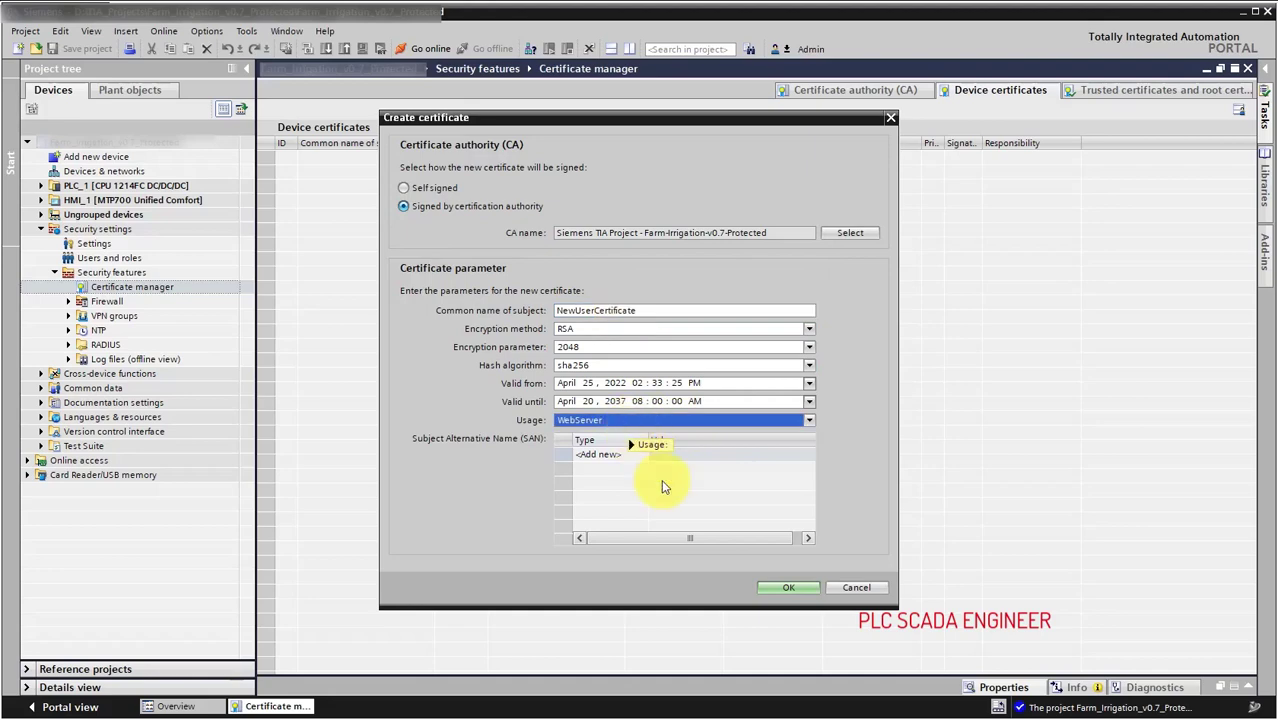
pyautogui.click(789, 587)
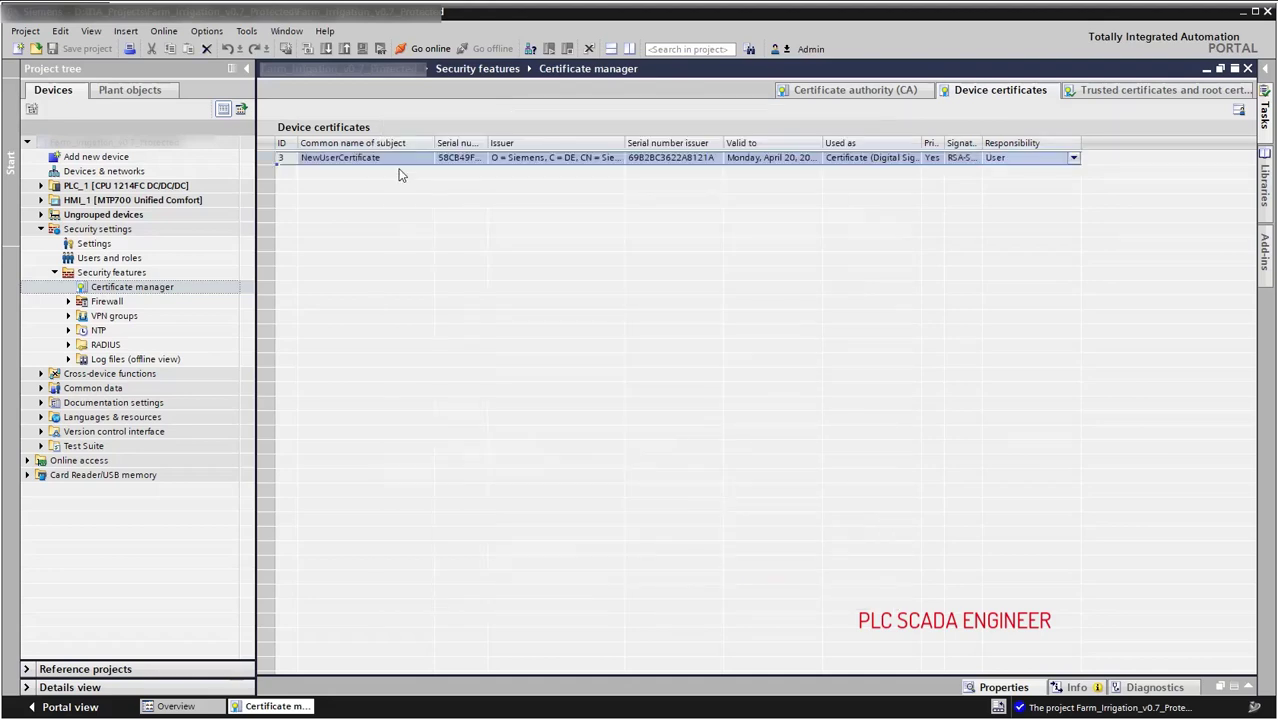
# Show the trusted certificates and root CAs list, starting and then cancelling a new certificate.
pyautogui.click(1079, 95)
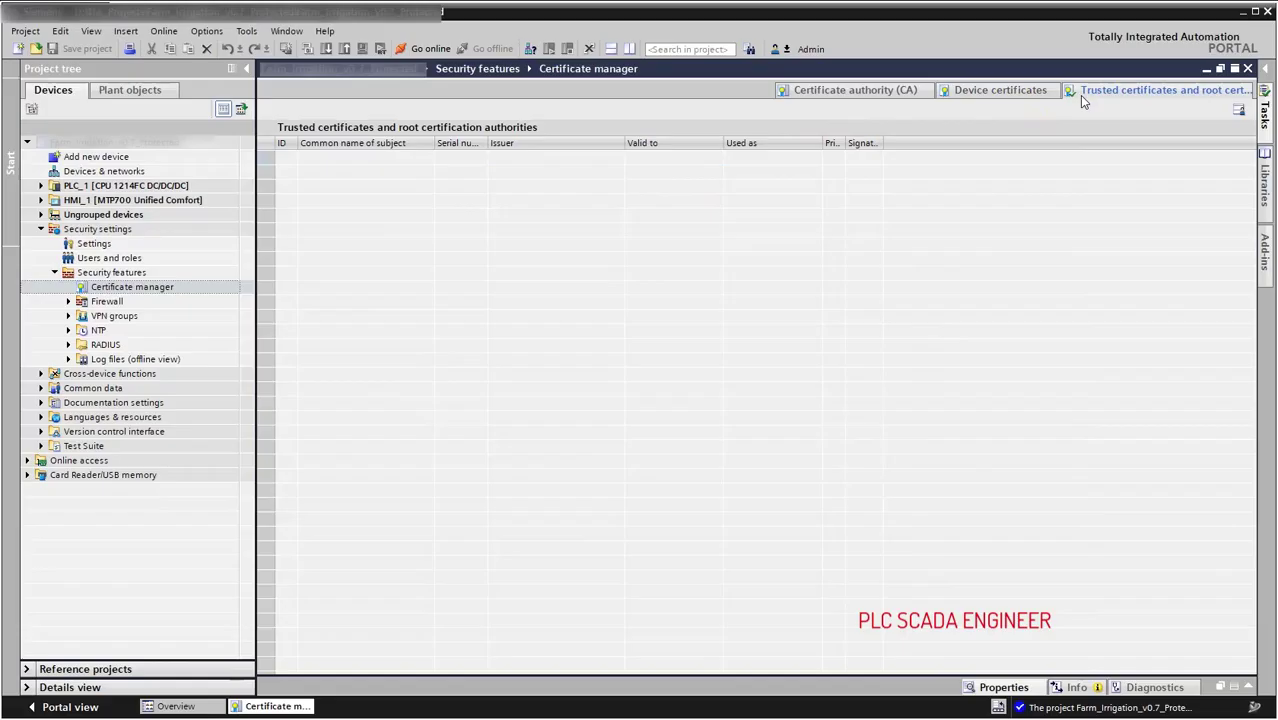
pyautogui.rightClick(852, 186)
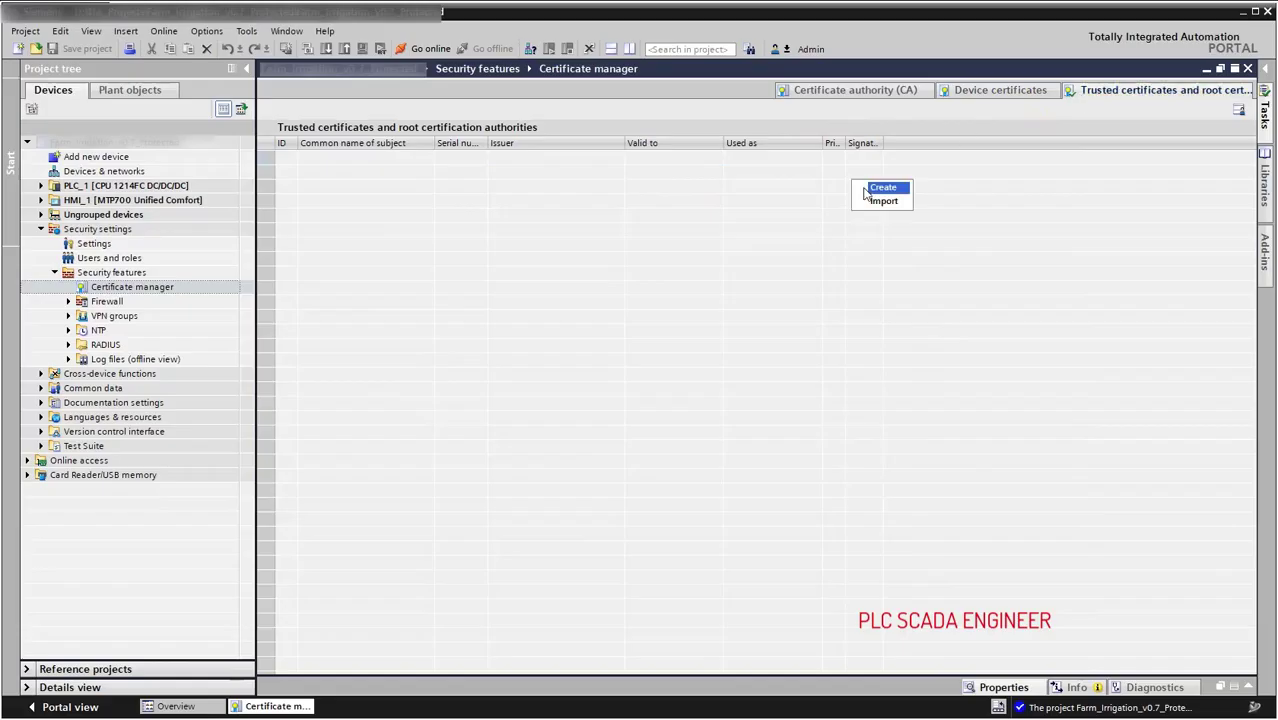
pyautogui.click(864, 190)
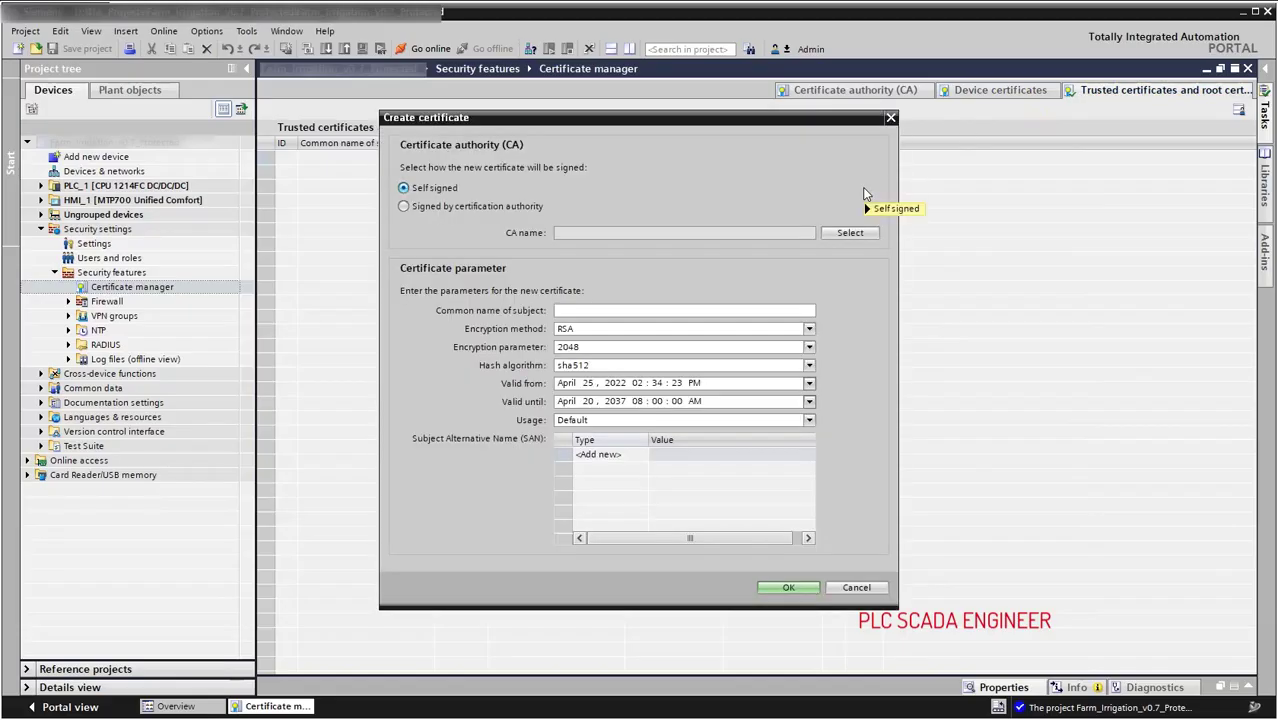
pyautogui.click(845, 588)
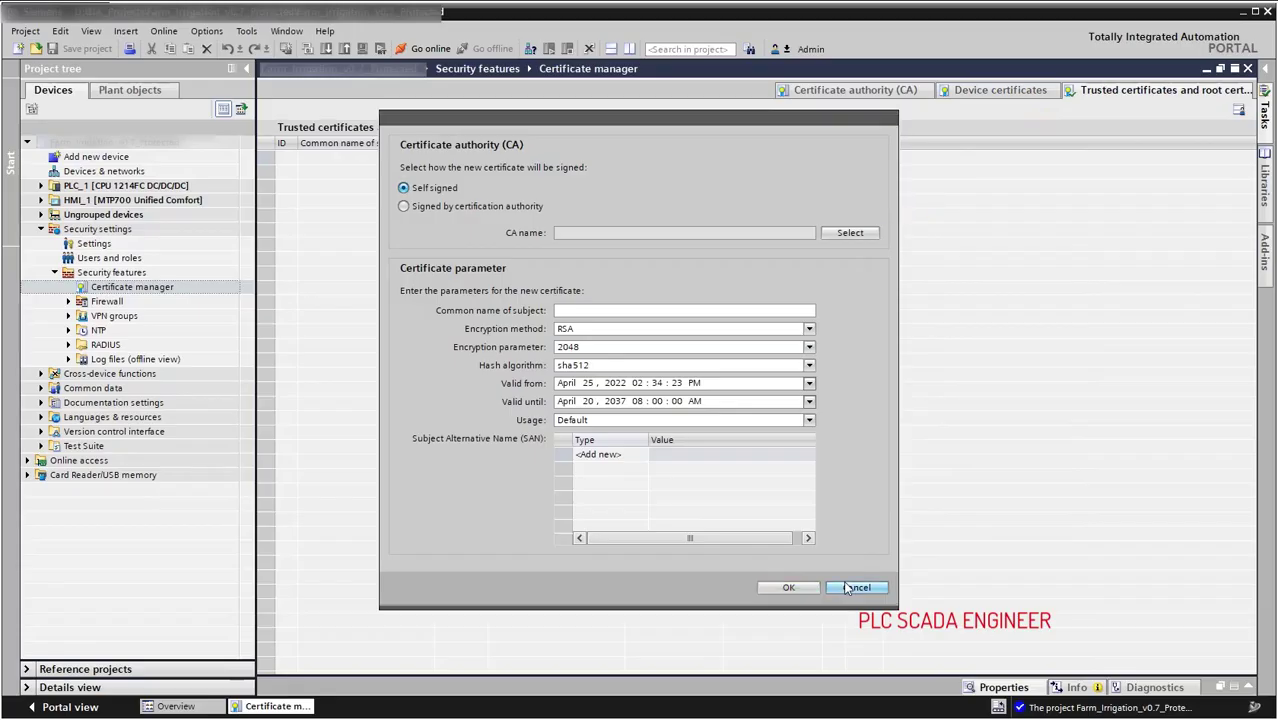